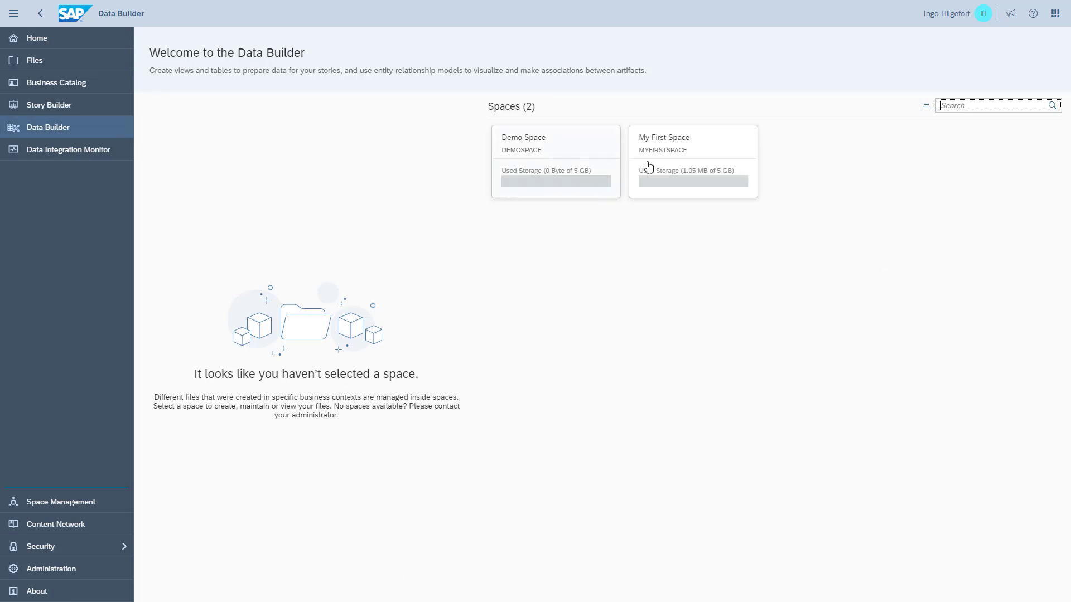
Open My First Space in the Data Builder and create a new entity-relationship model
left_click(657, 162)
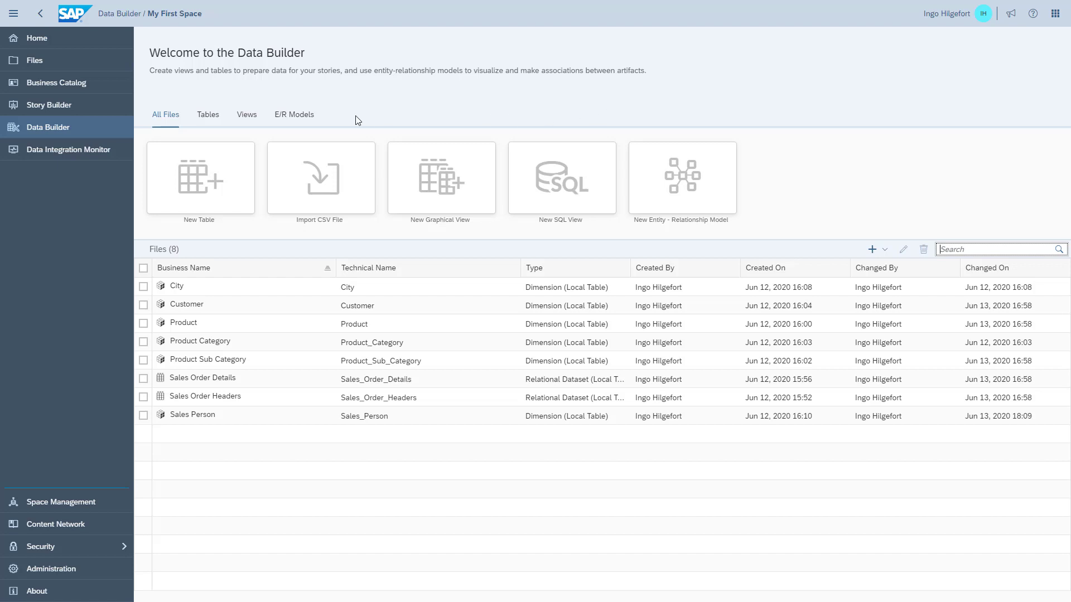
left_click(306, 115)
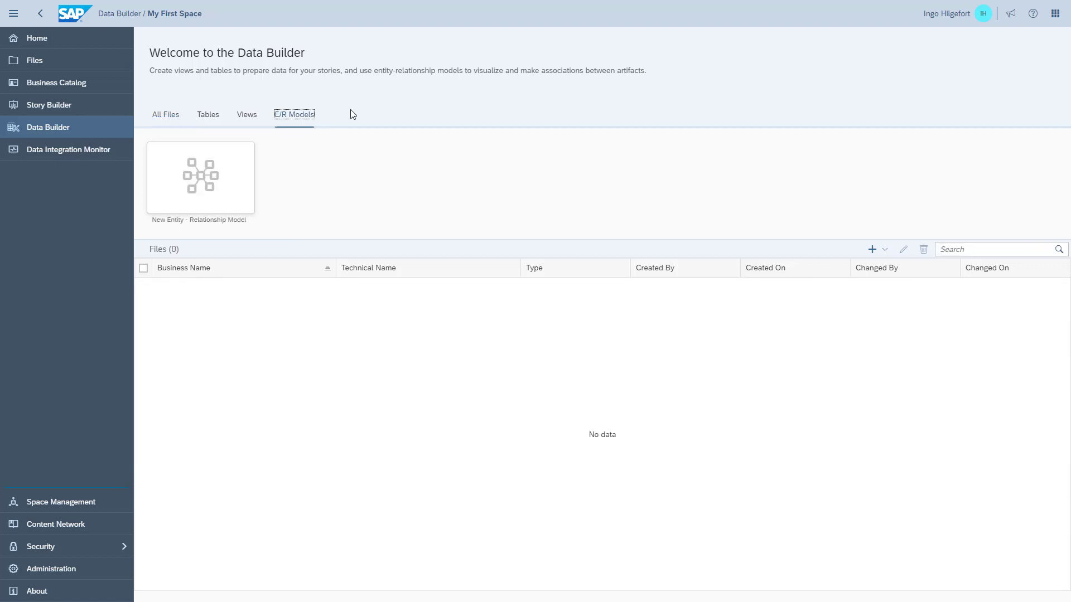
left_click(218, 186)
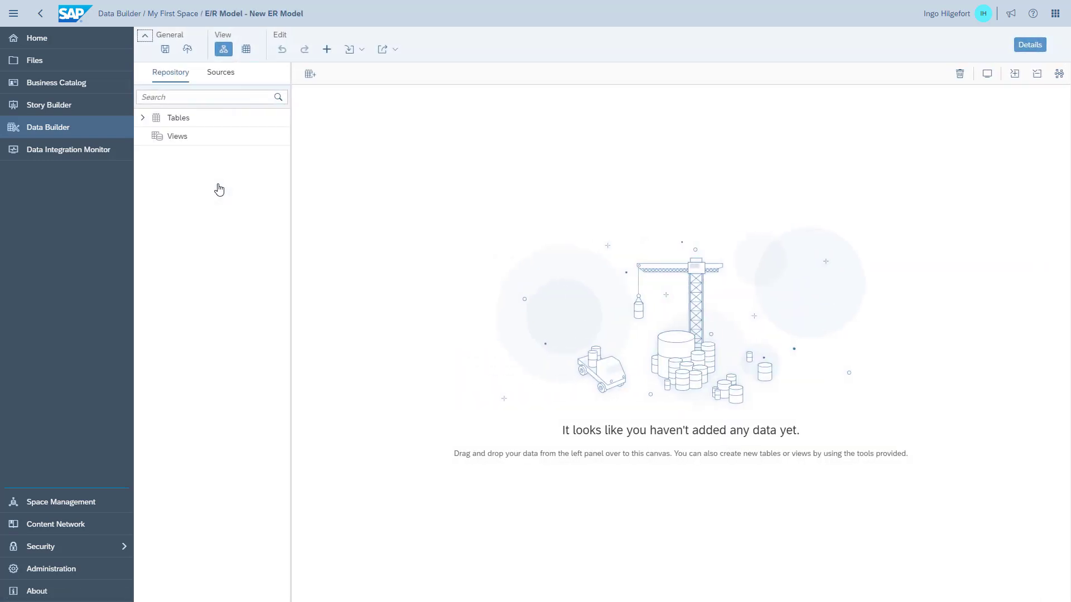
Add the Sales_Order_Headers table from the repository to the model and place it near the canvas's left edge
left_click(143, 119)
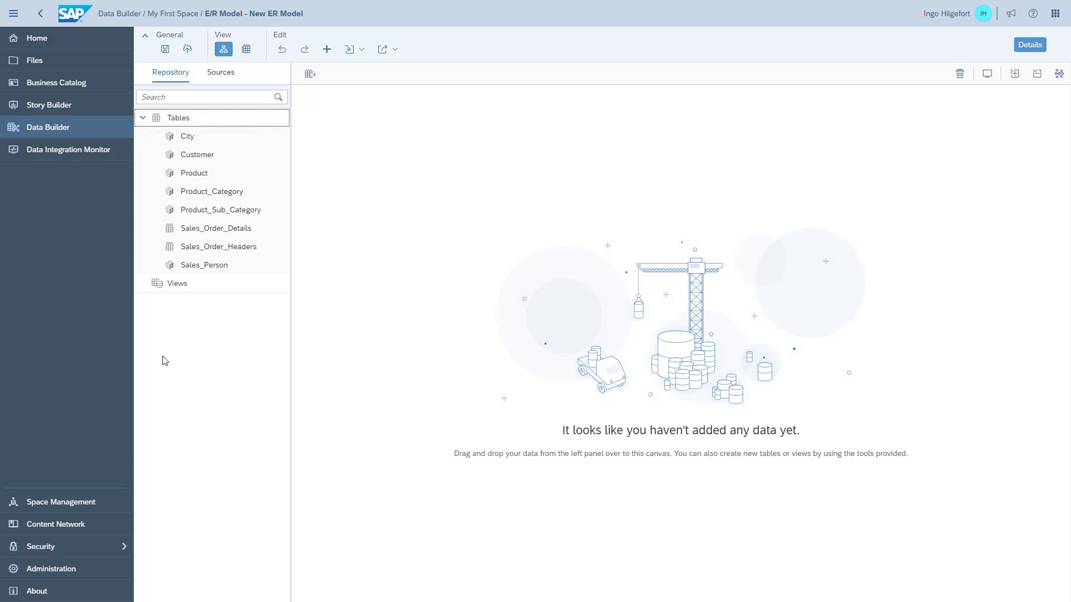
left_click(229, 80)
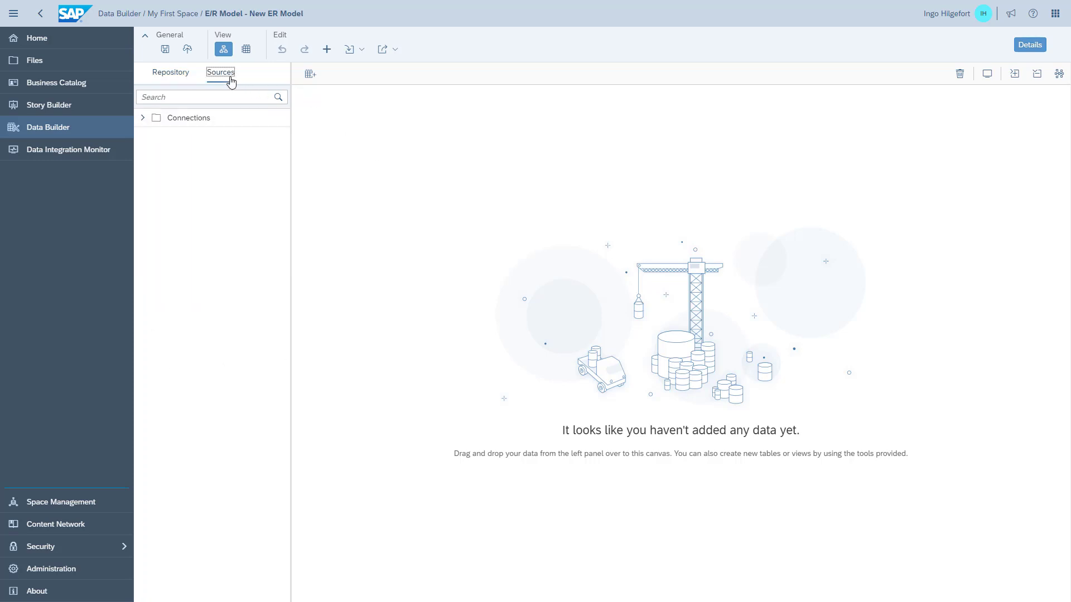
left_click(174, 77)
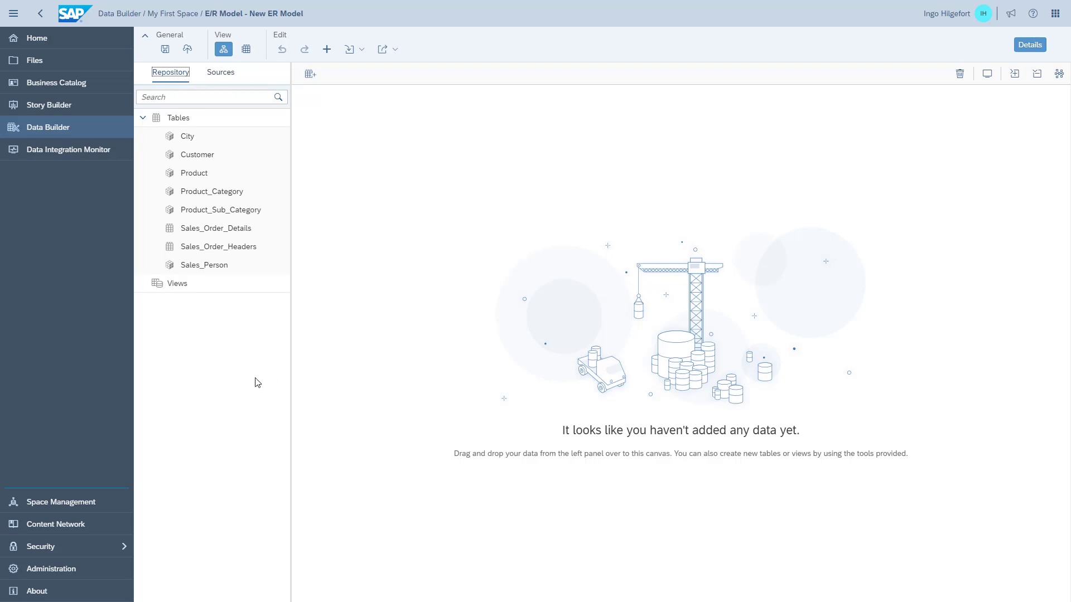
left_click_drag(230, 247, 480, 237)
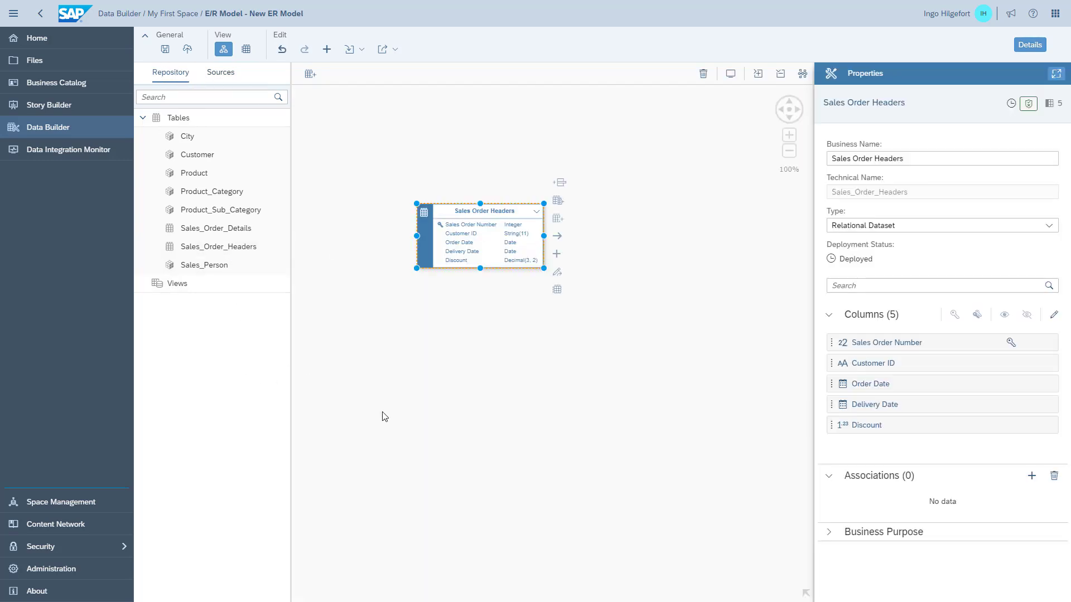
left_click_drag(449, 217, 341, 225)
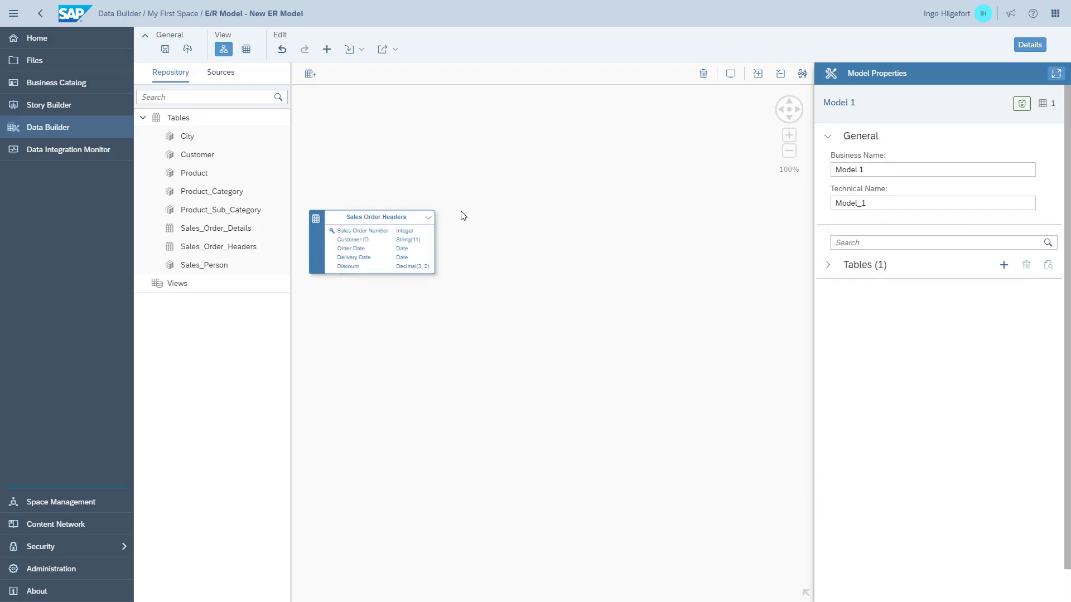
Preview the data of the Sales Order Headers table and close the preview
left_click(415, 219)
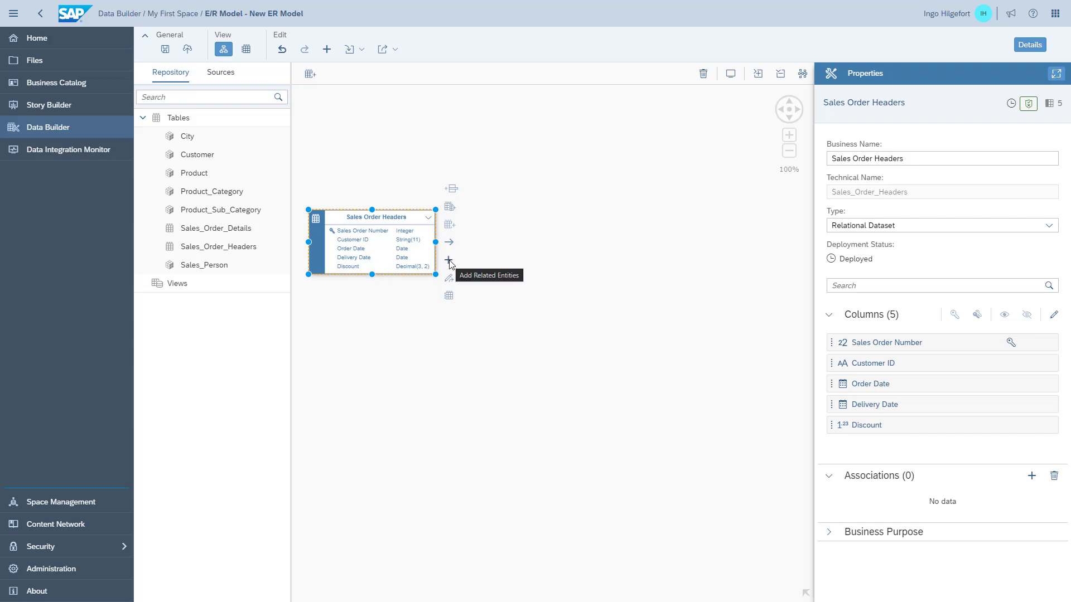
left_click(449, 297)
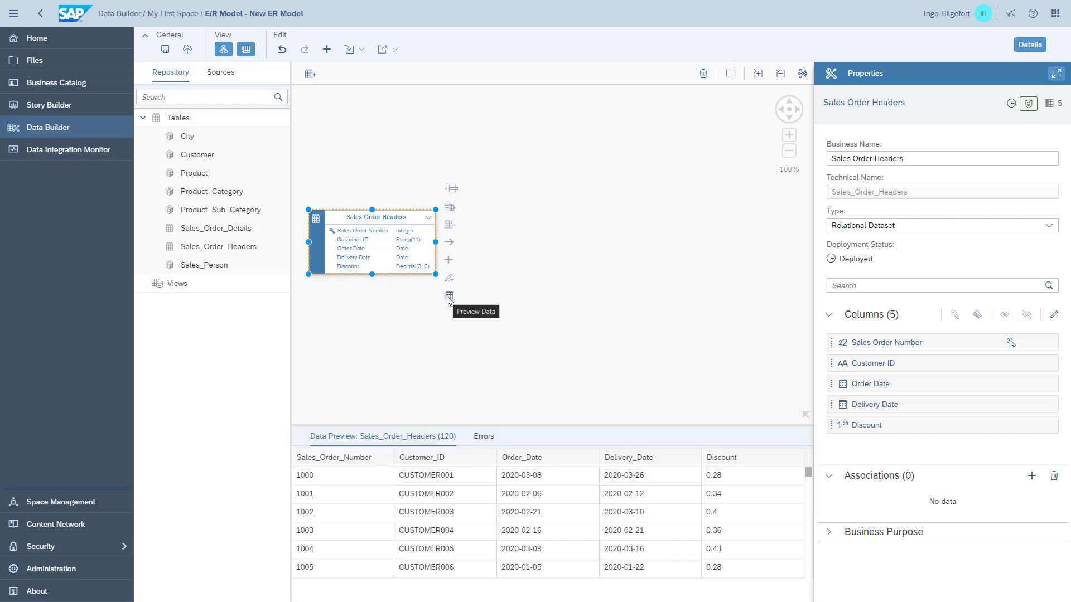
left_click(246, 49)
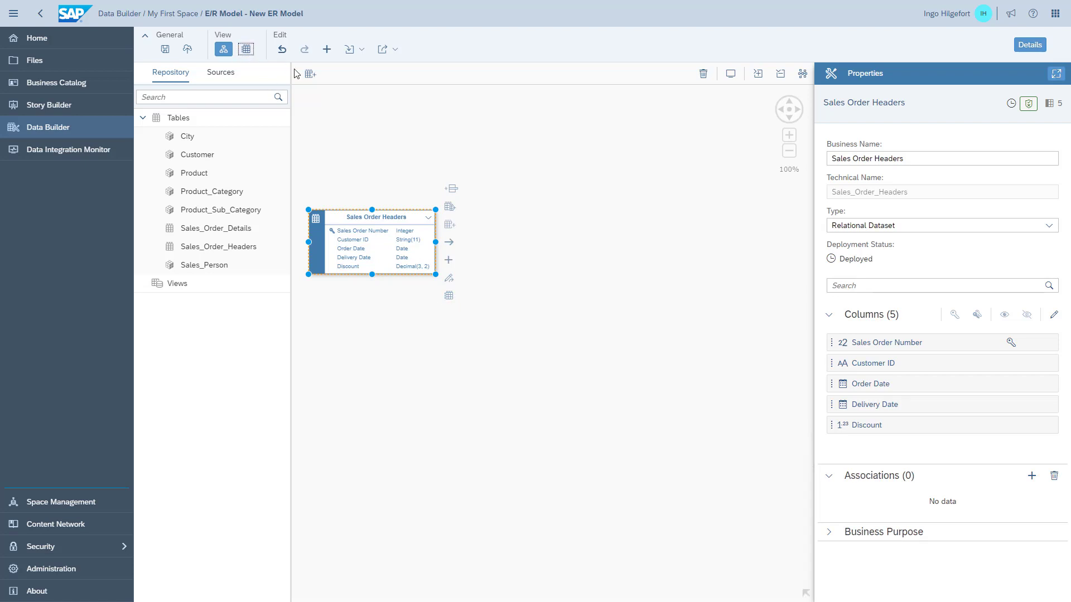
left_click(415, 372)
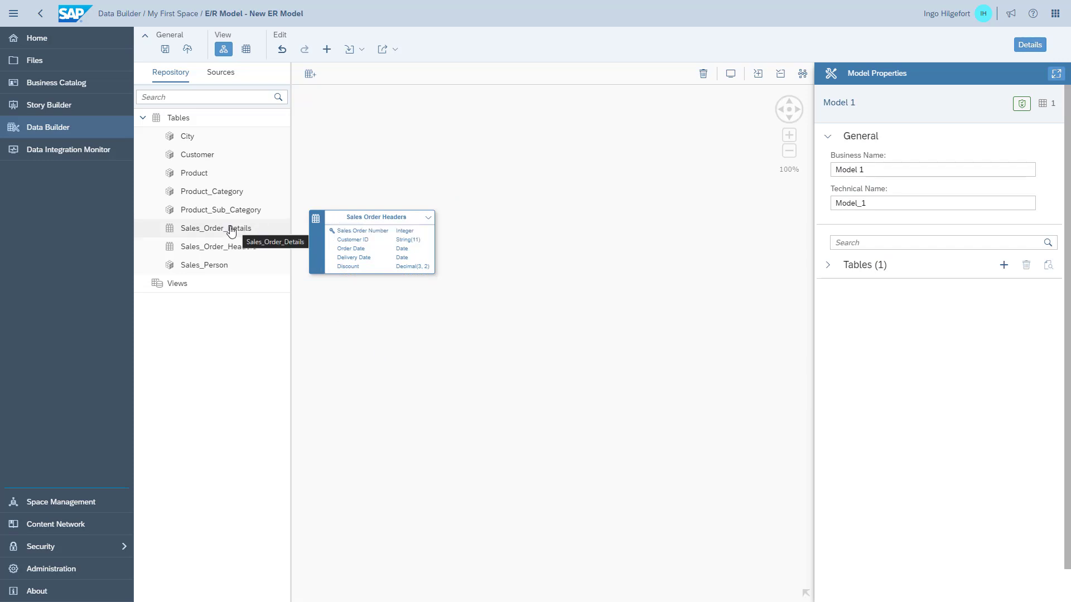
Add the Sales_Order_Details table to the model and place it to the right of Sales Order Headers
left_click_drag(232, 228, 498, 241)
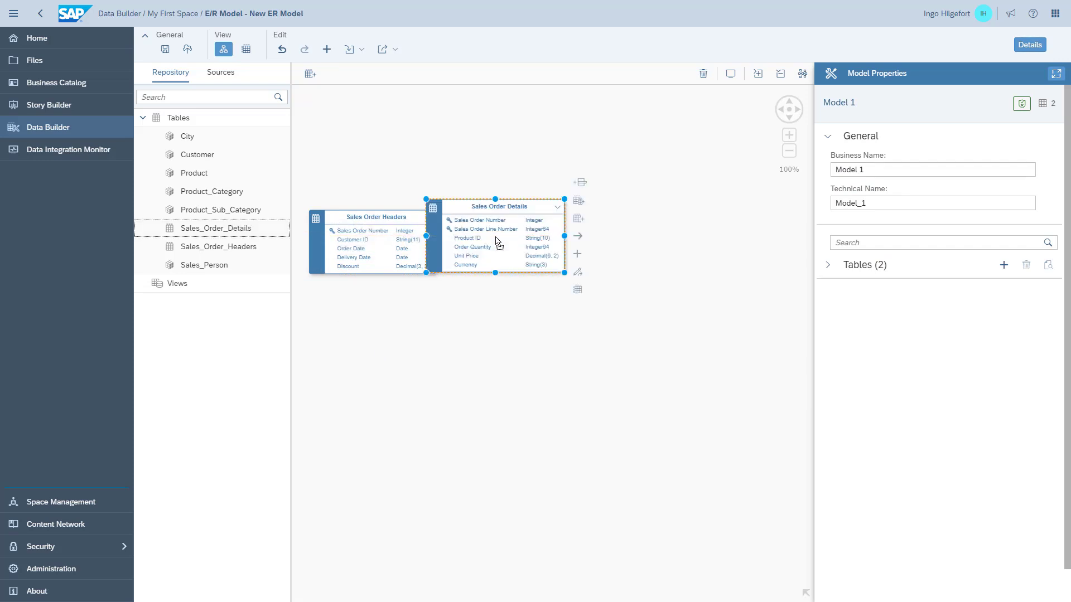
left_click_drag(467, 206, 540, 211)
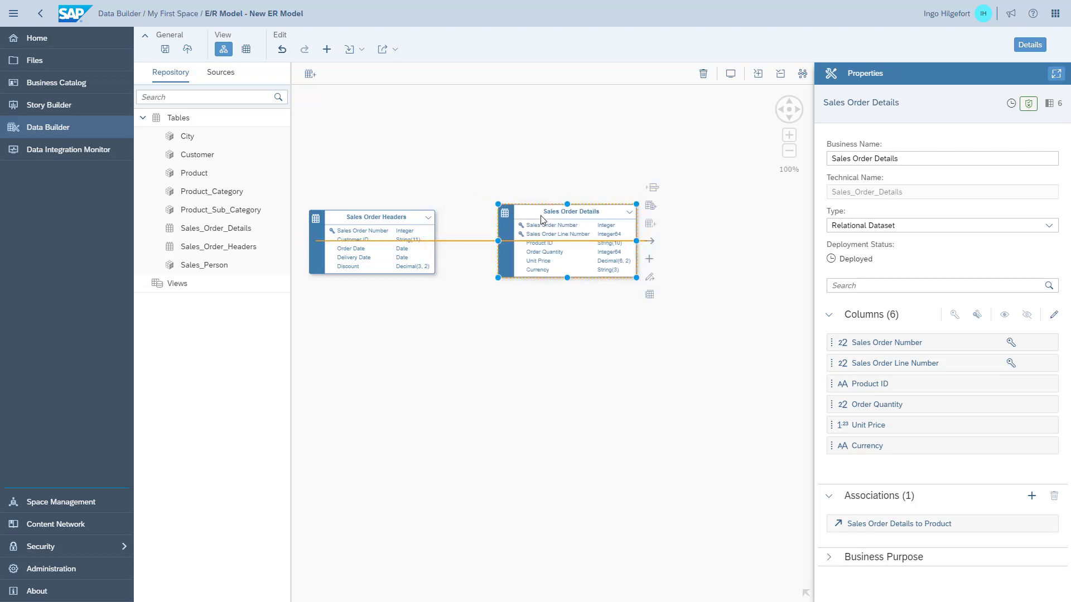
left_click(466, 377)
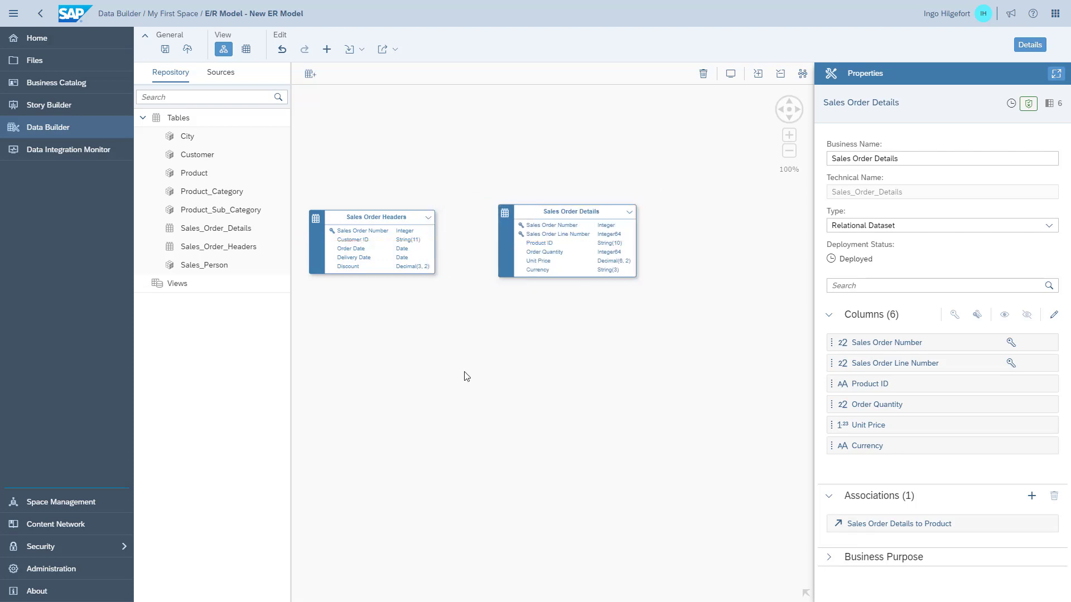
Create an association from Sales Order Headers to Sales Order Details and check its join columns
left_click(400, 219)
left_click_drag(448, 244, 537, 251)
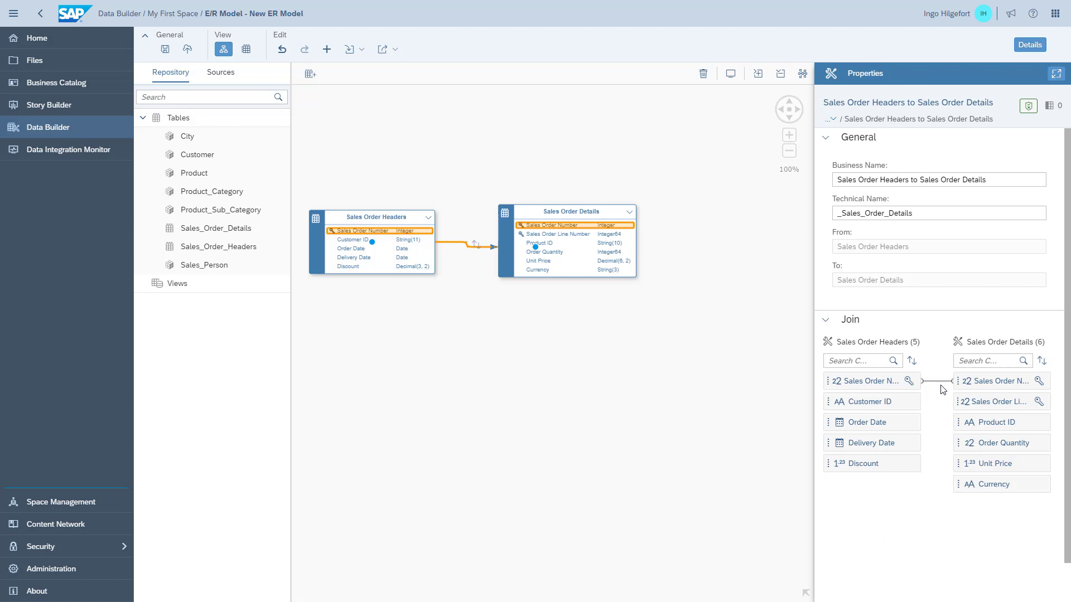
mouse_move(941, 387)
left_click(666, 499)
Add the Product table below Sales Order Details and create an association from Sales Order Details to Product
left_click_drag(187, 174, 619, 357)
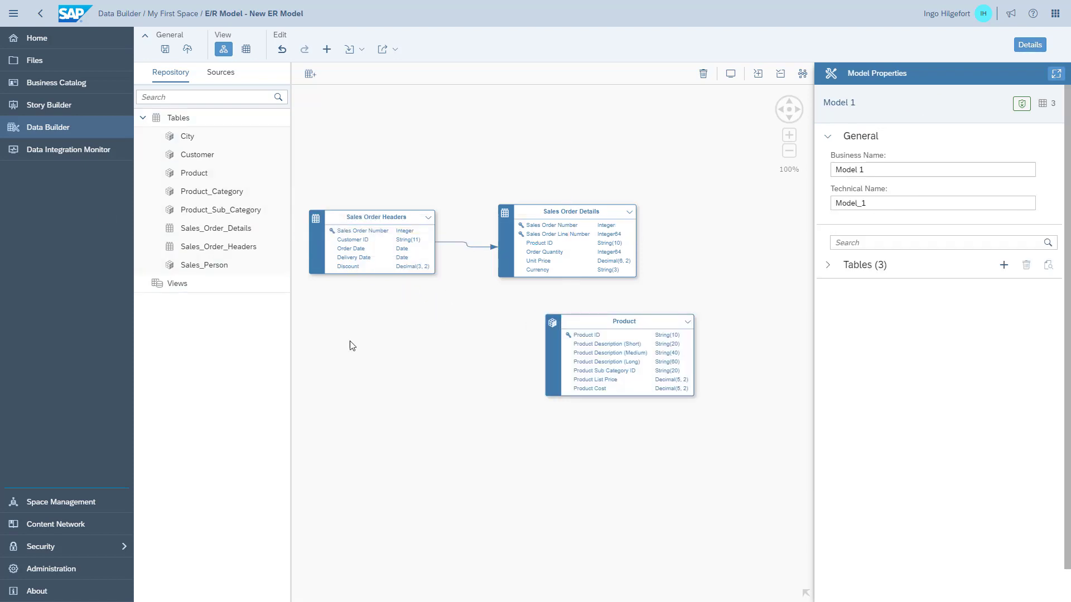
left_click(586, 255)
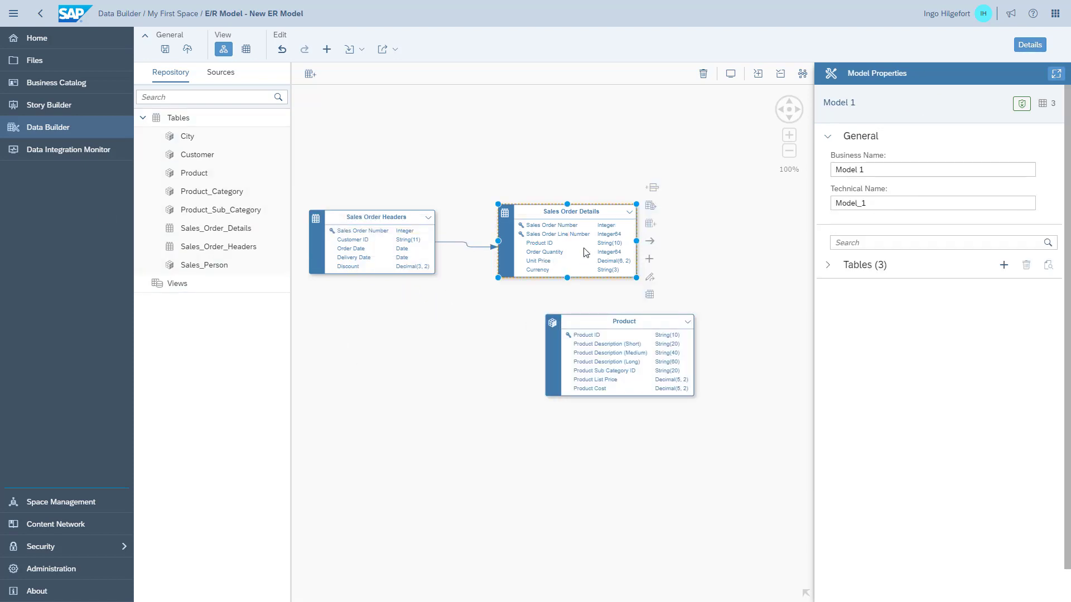
left_click_drag(655, 248, 646, 334)
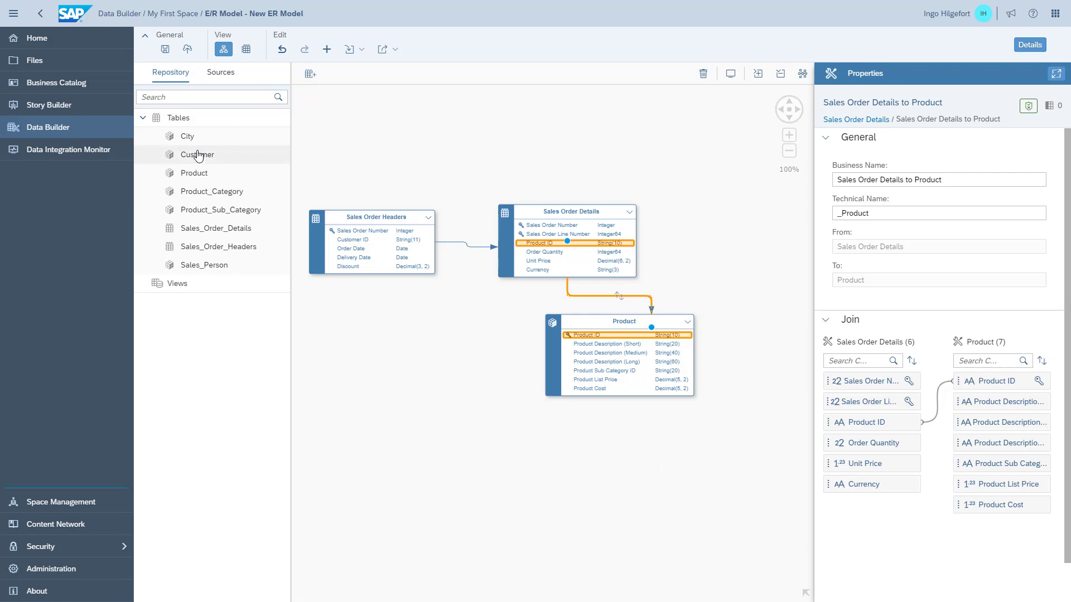
Add the Customer table above the sales order tables and create an association from Sales Order Headers to Customer
left_click_drag(198, 155, 485, 145)
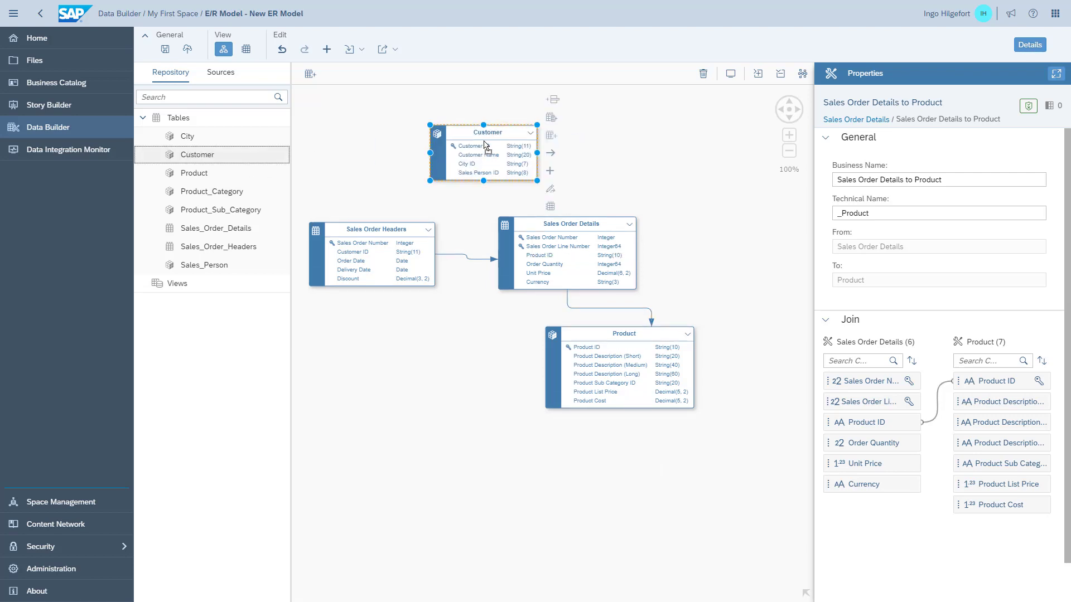
left_click(377, 376)
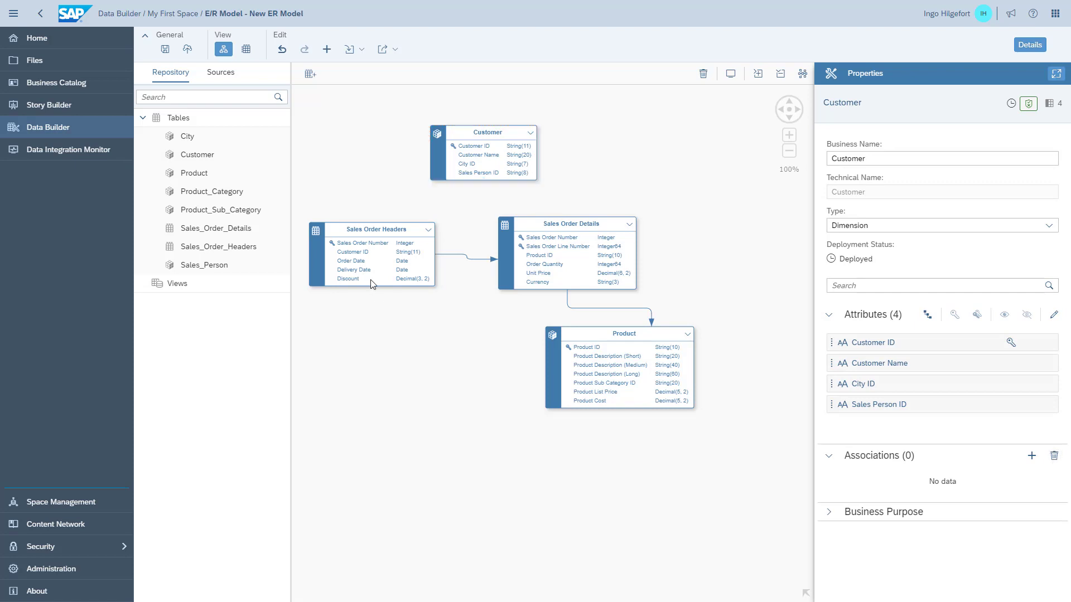
left_click(344, 240)
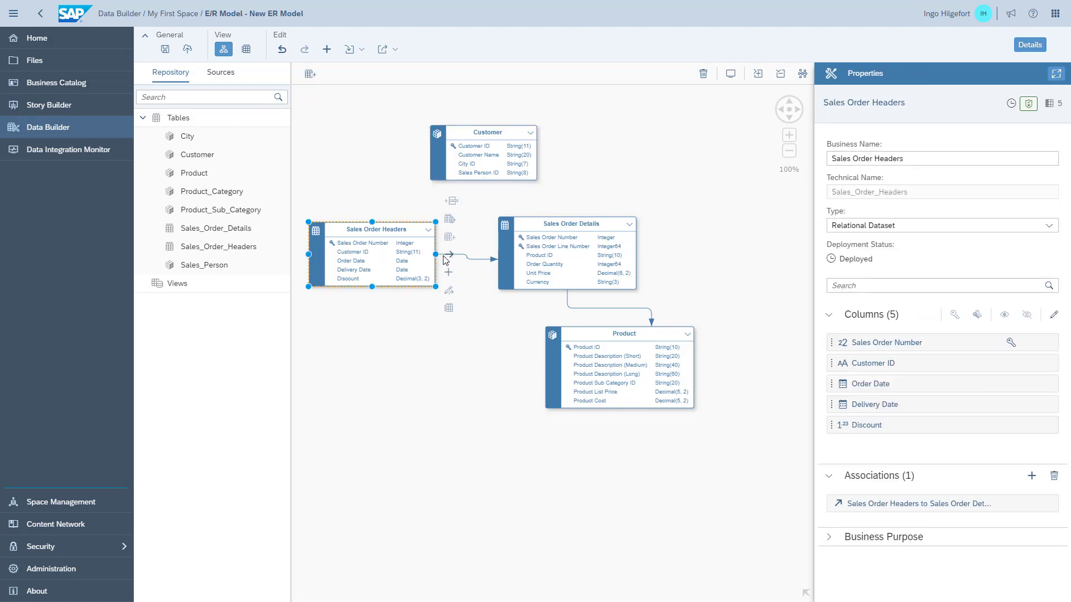
left_click_drag(448, 255, 477, 165)
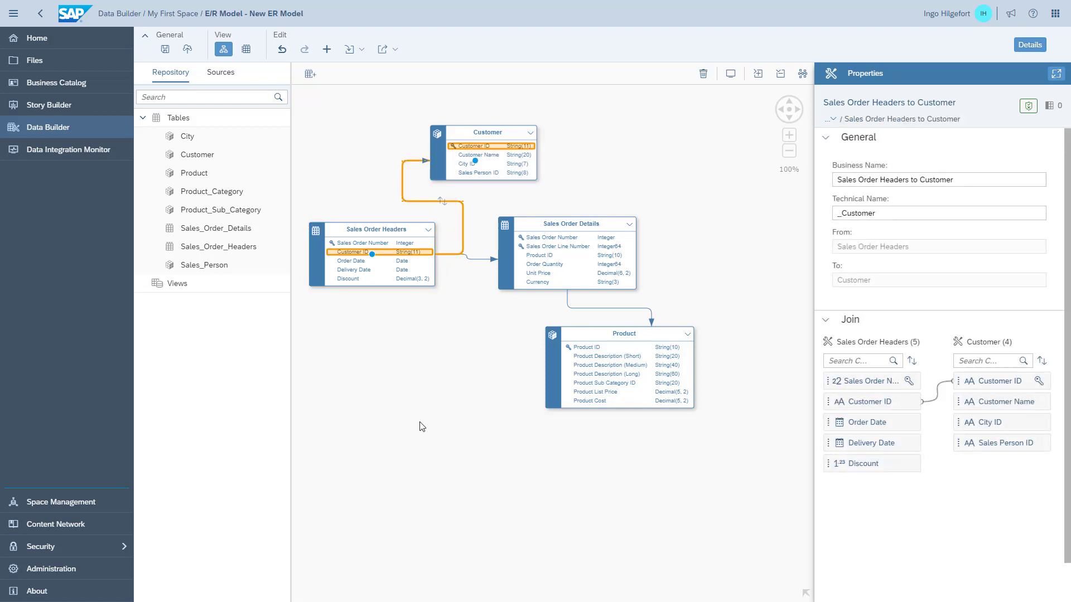
Auto-arrange the tables in the diagram and clear the selection
left_click(802, 74)
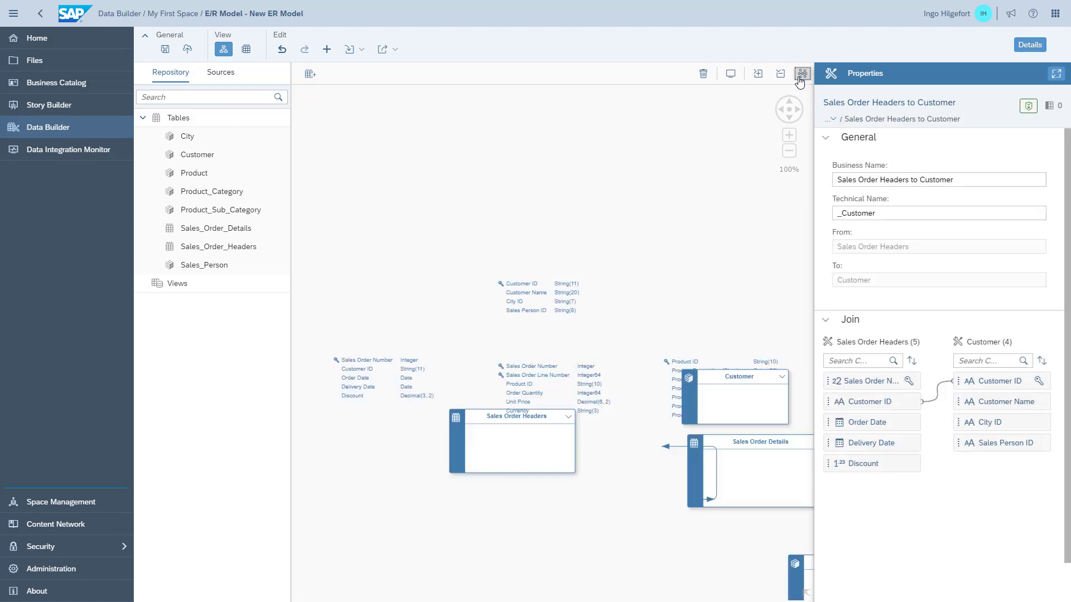
left_click(547, 436)
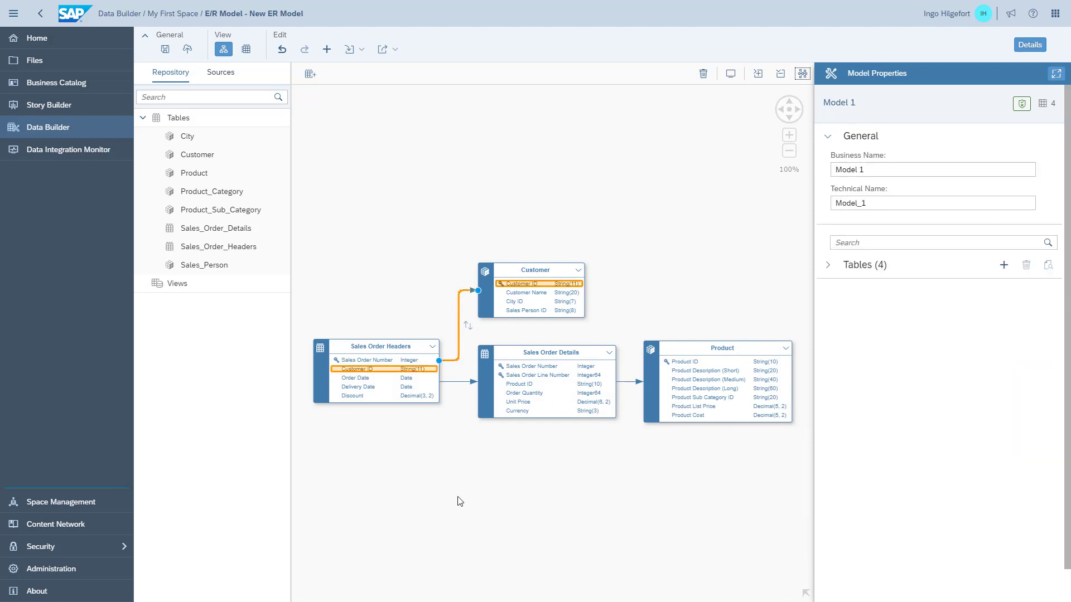
left_click(429, 465)
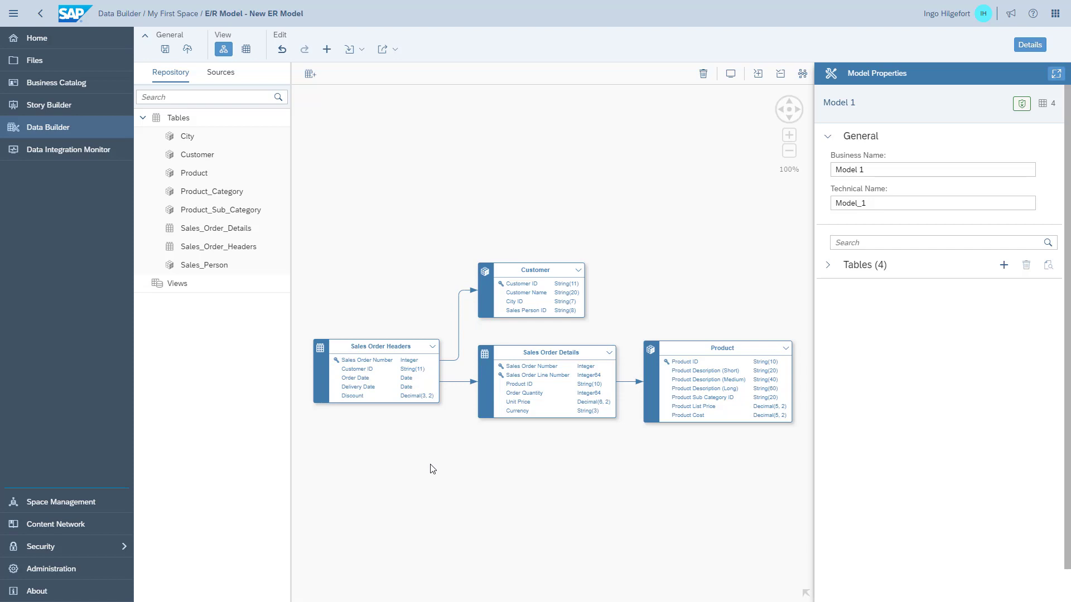
Add the City table above Customer and create an association from Customer to City
left_click_drag(205, 136, 654, 186)
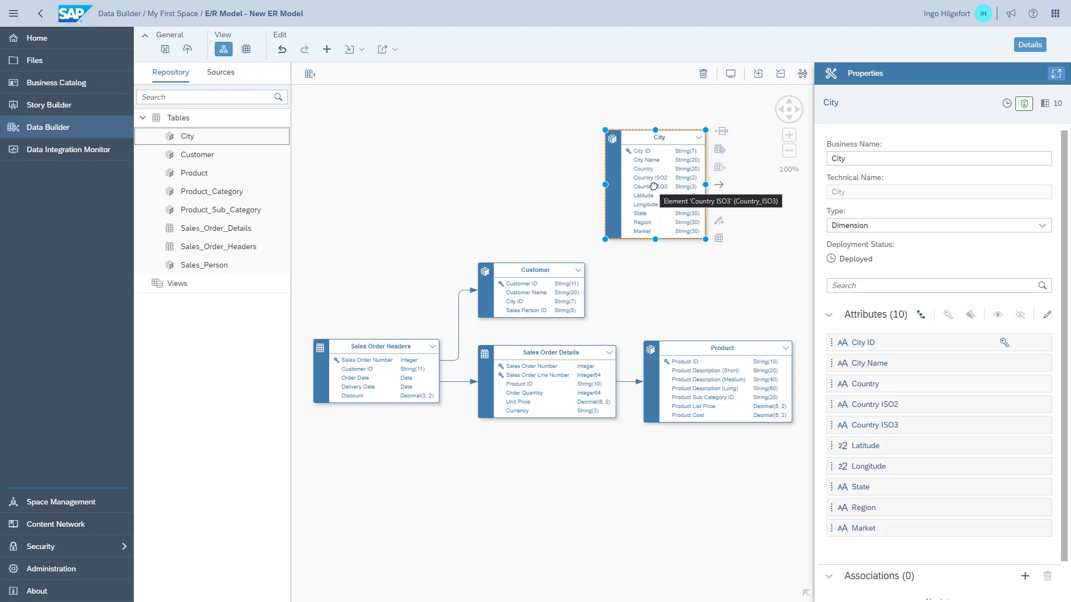
left_click(525, 275)
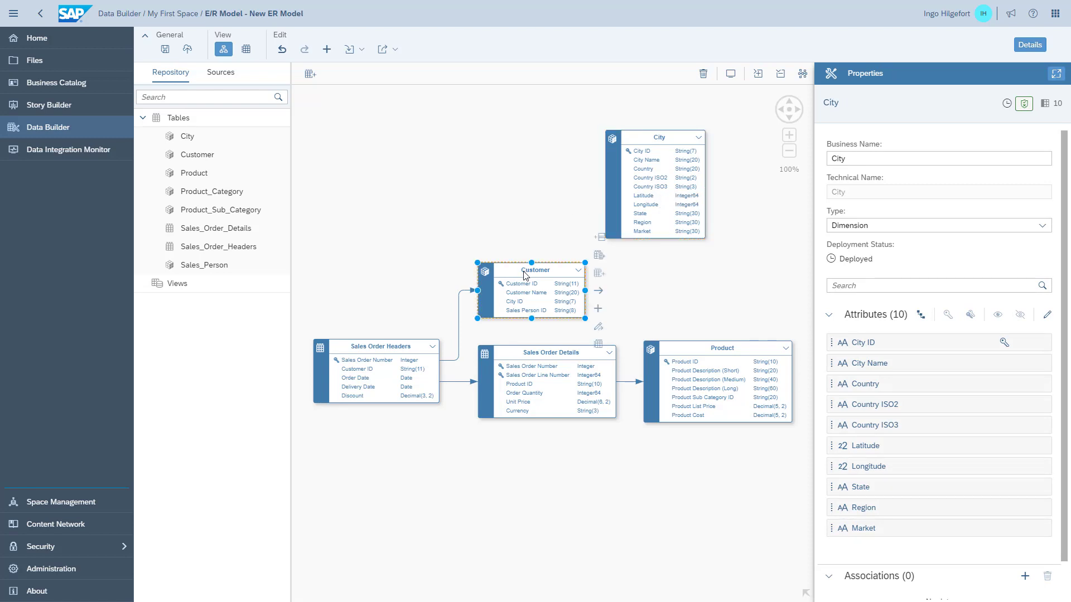
left_click_drag(598, 291, 620, 199)
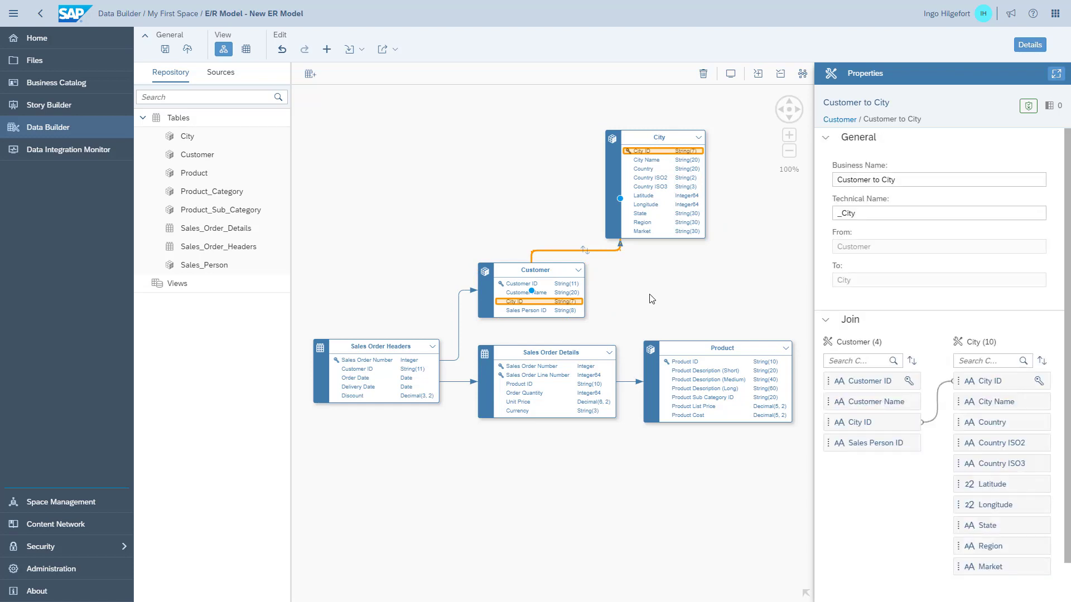
Associate Customer with a newly added Sales_Person table and auto-arrange the diagram
left_click(218, 267)
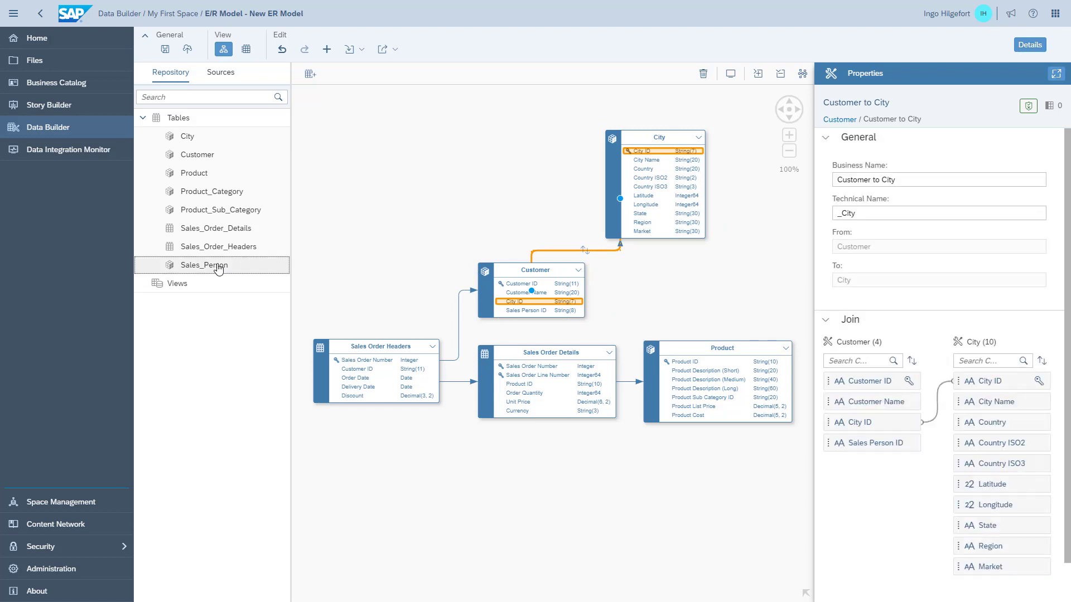
left_click_drag(219, 268, 719, 292)
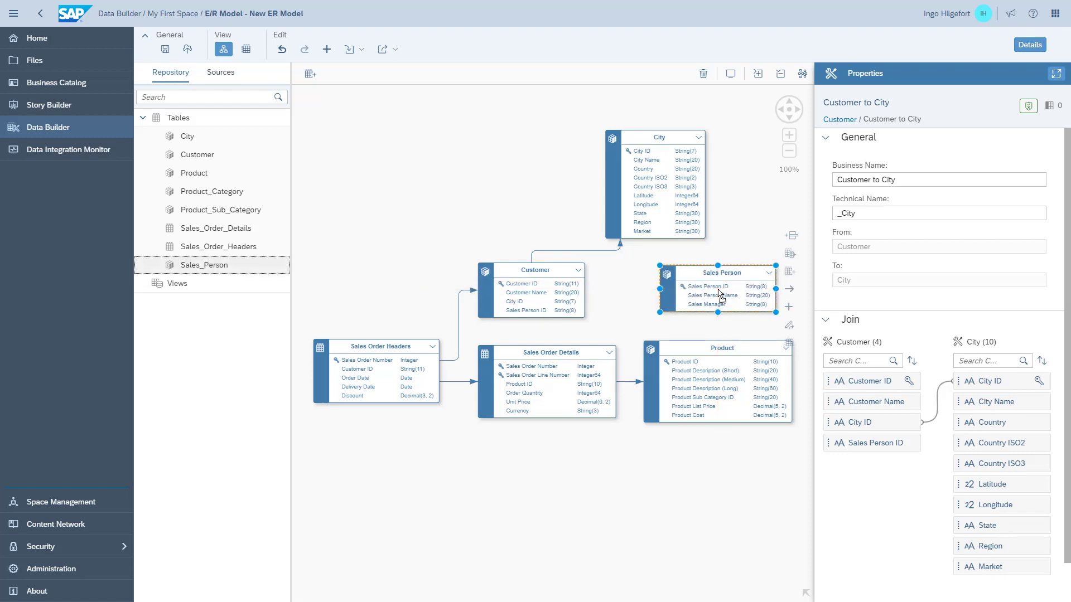
left_click(551, 274)
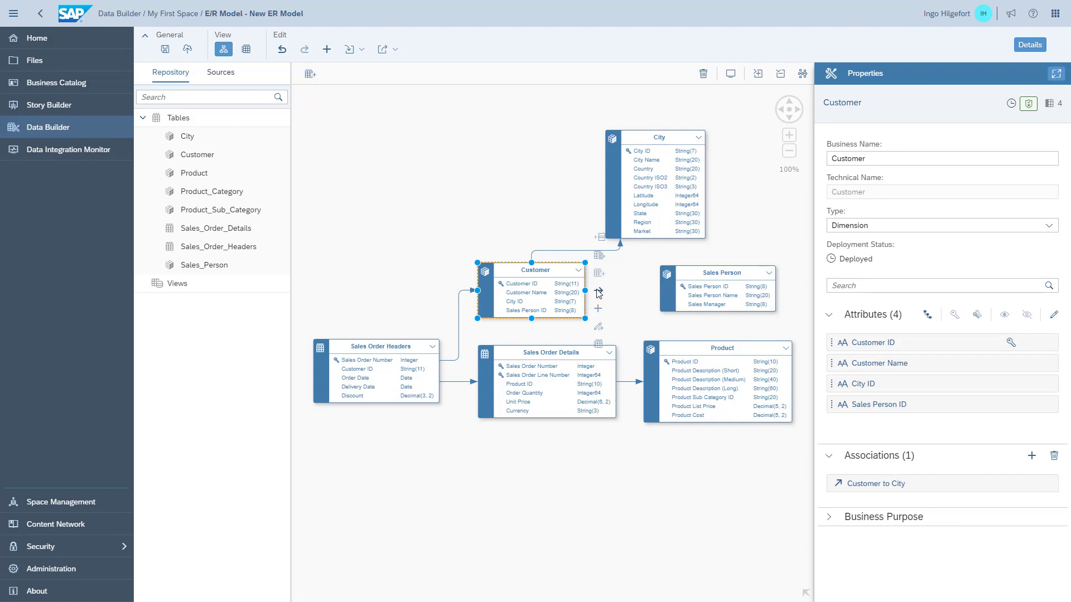
left_click_drag(599, 293, 716, 288)
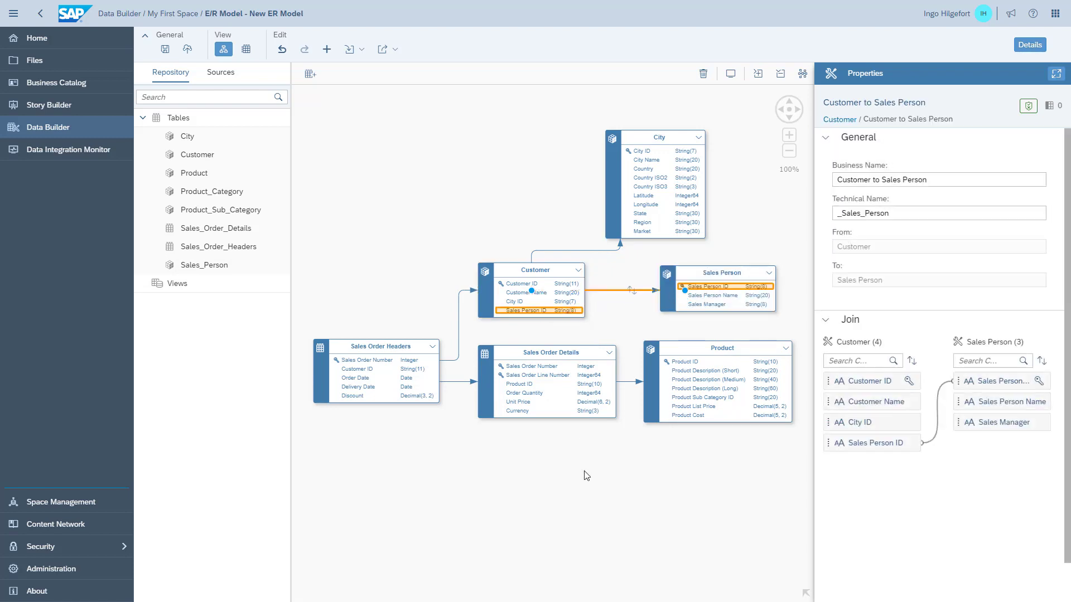
left_click(802, 74)
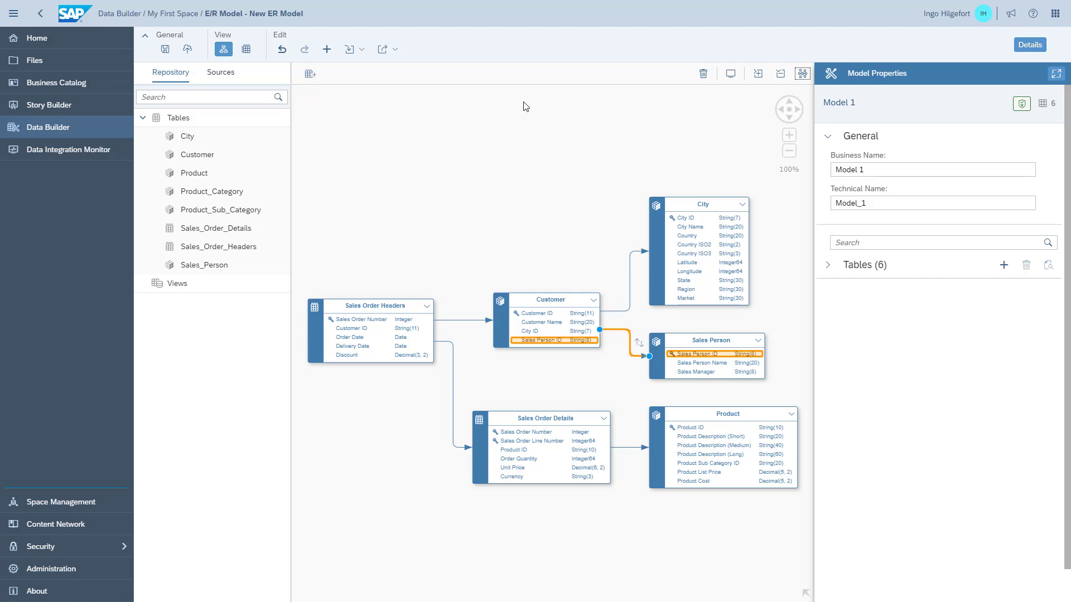
Add the Product_Sub_Category table below Product, create an association from Product to it, and auto-arrange the diagram
left_click_drag(195, 213, 682, 520)
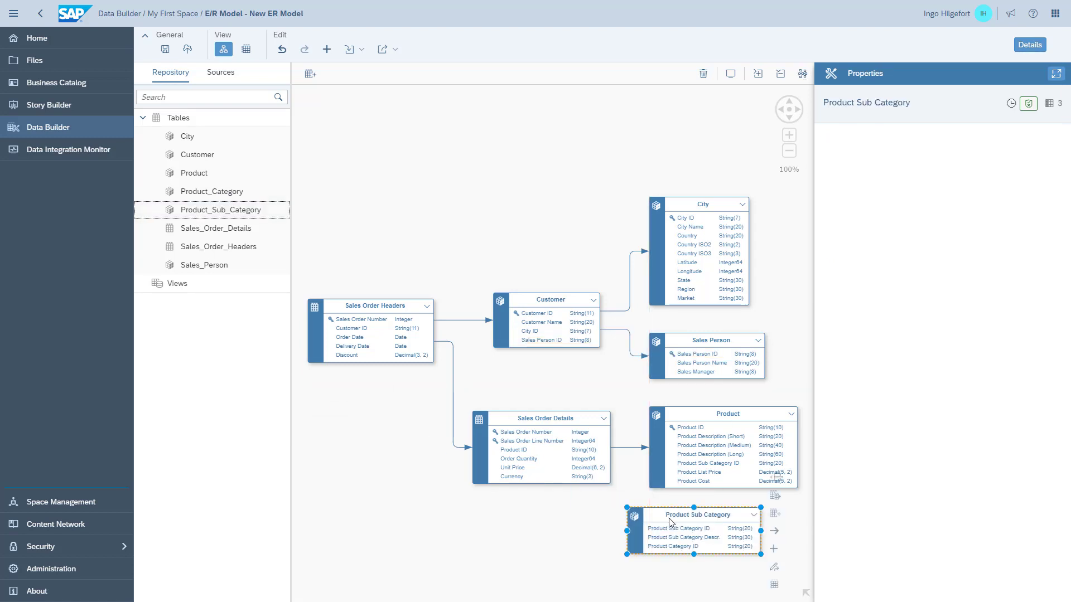
left_click(698, 420)
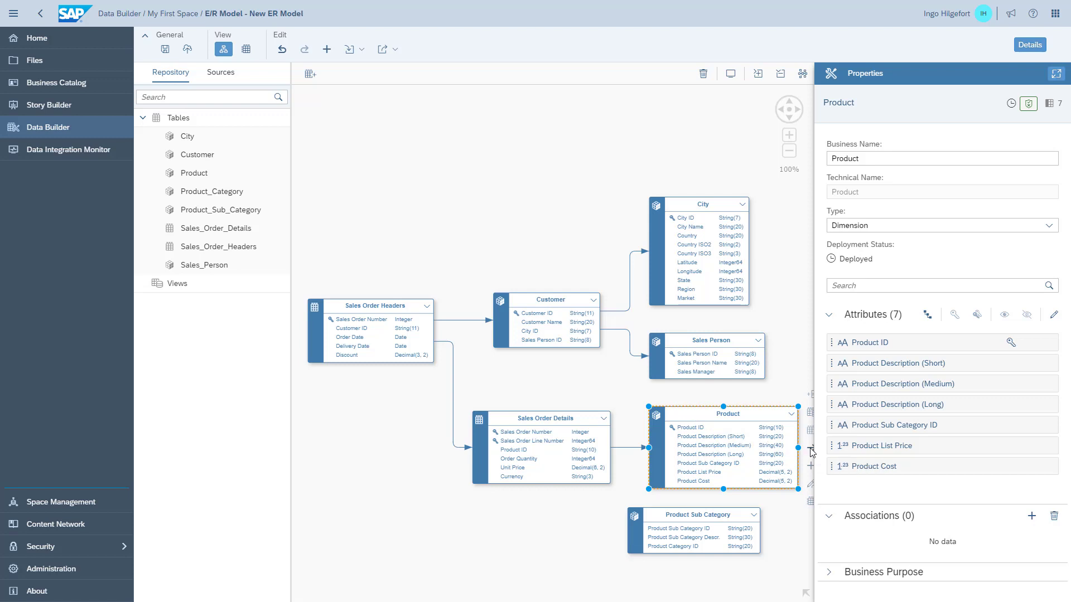
left_click_drag(810, 448, 685, 515)
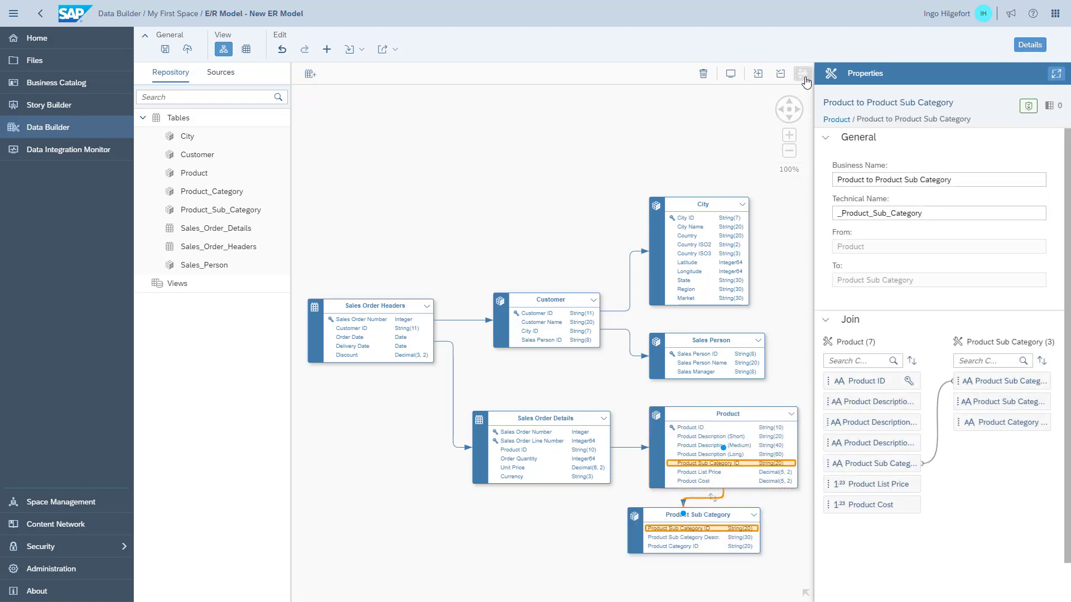
left_click(785, 77)
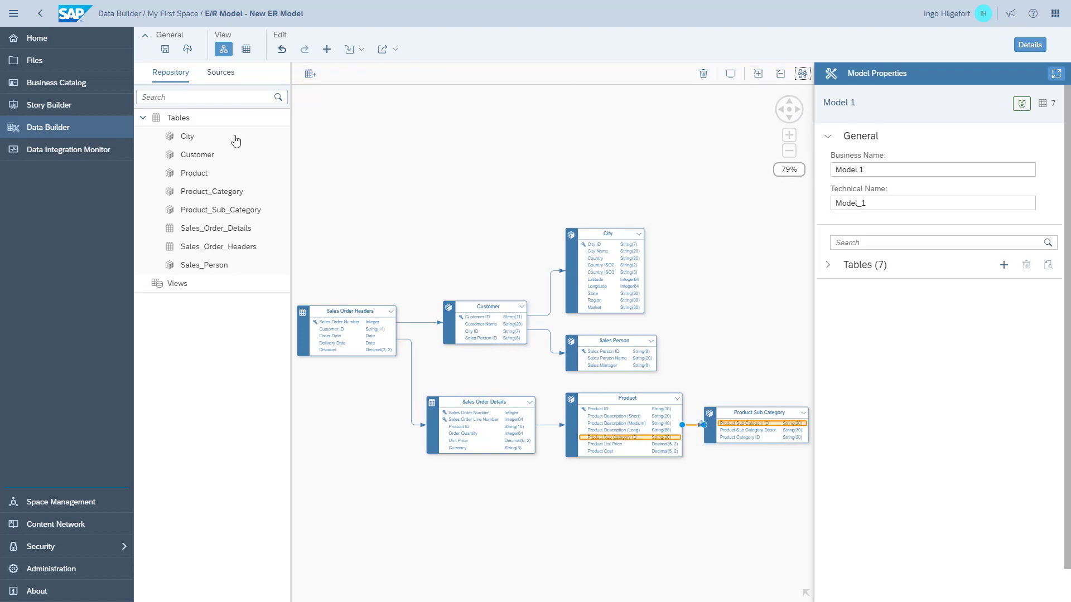
Add the Product_Category table, create an association from Product Sub Category to it, and auto-arrange the diagram
left_click_drag(221, 198, 723, 514)
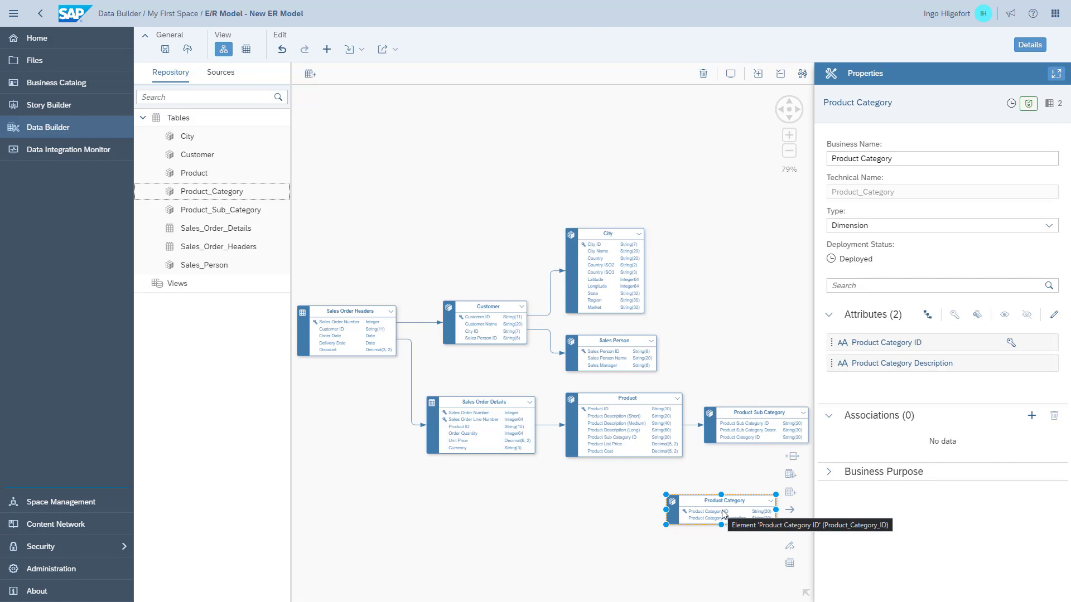
left_click(748, 431)
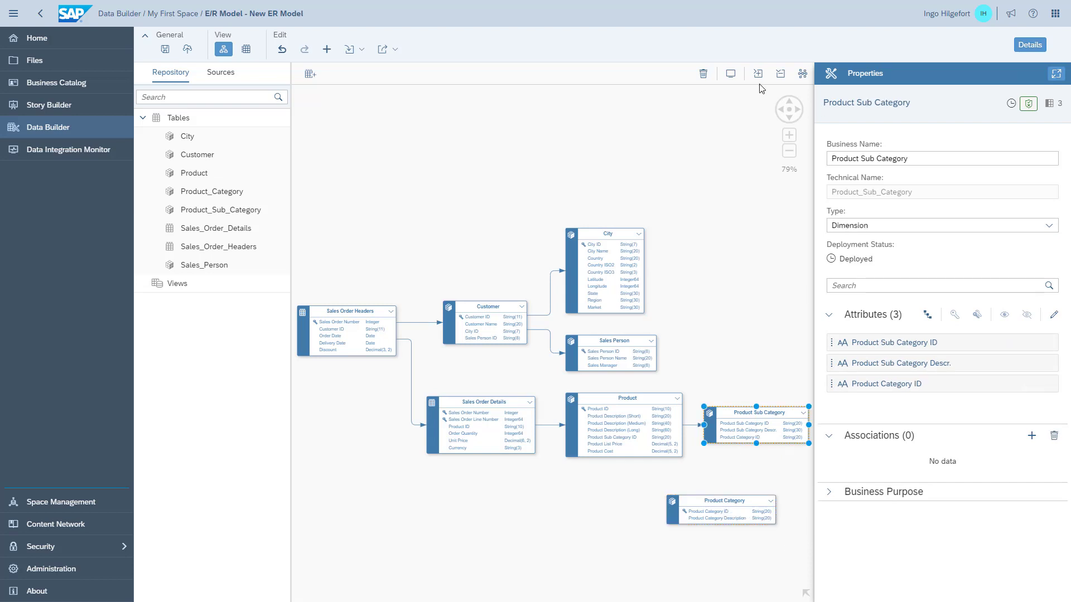
left_click(789, 151)
mouse_move(781, 400)
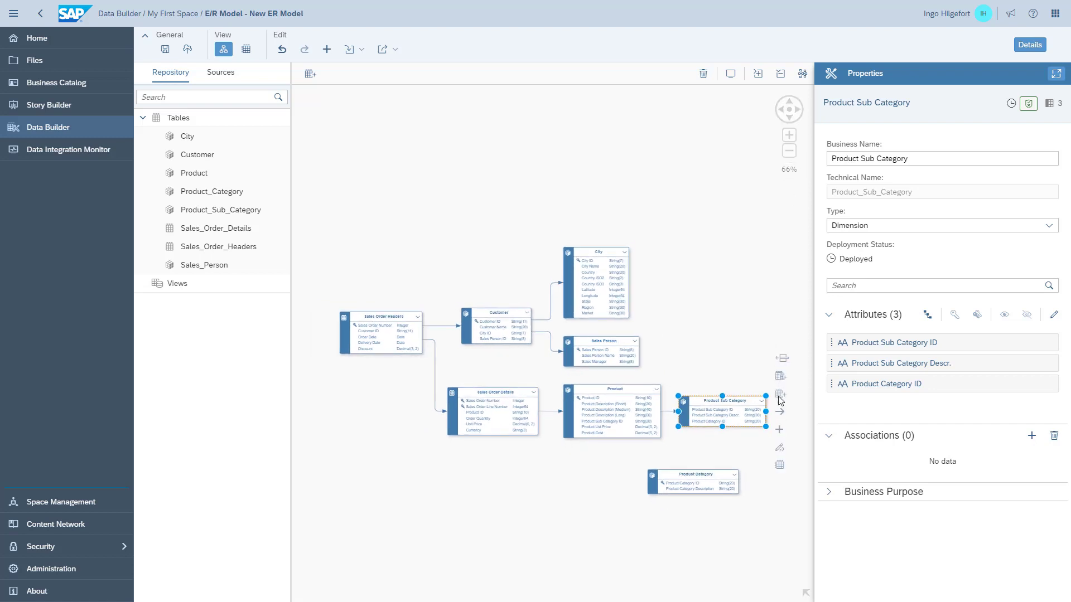
left_click_drag(780, 411, 714, 463)
left_click_drag(700, 473, 695, 478)
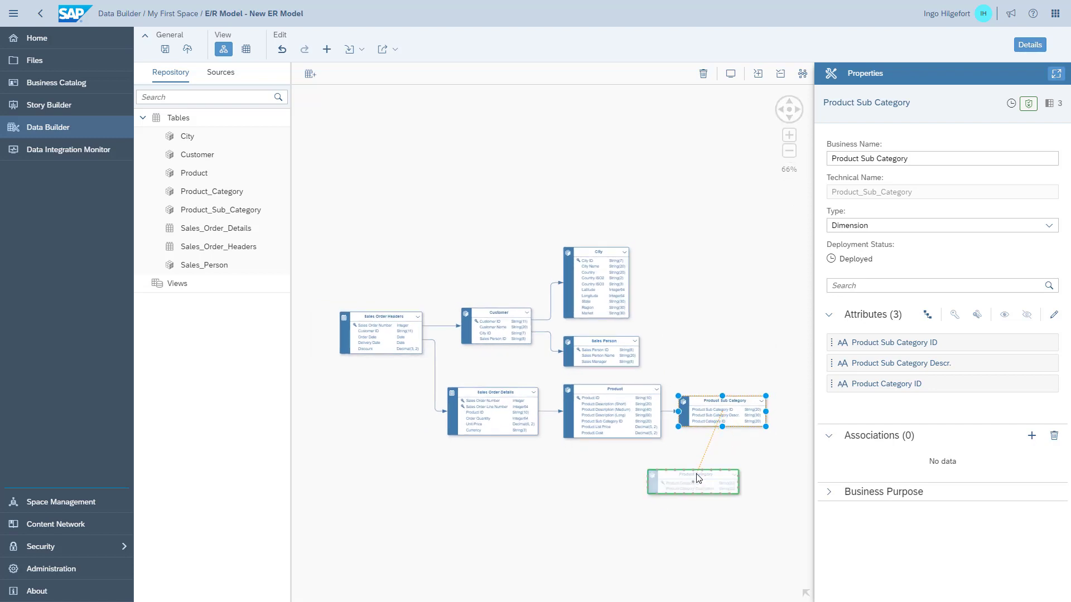
left_click(892, 464)
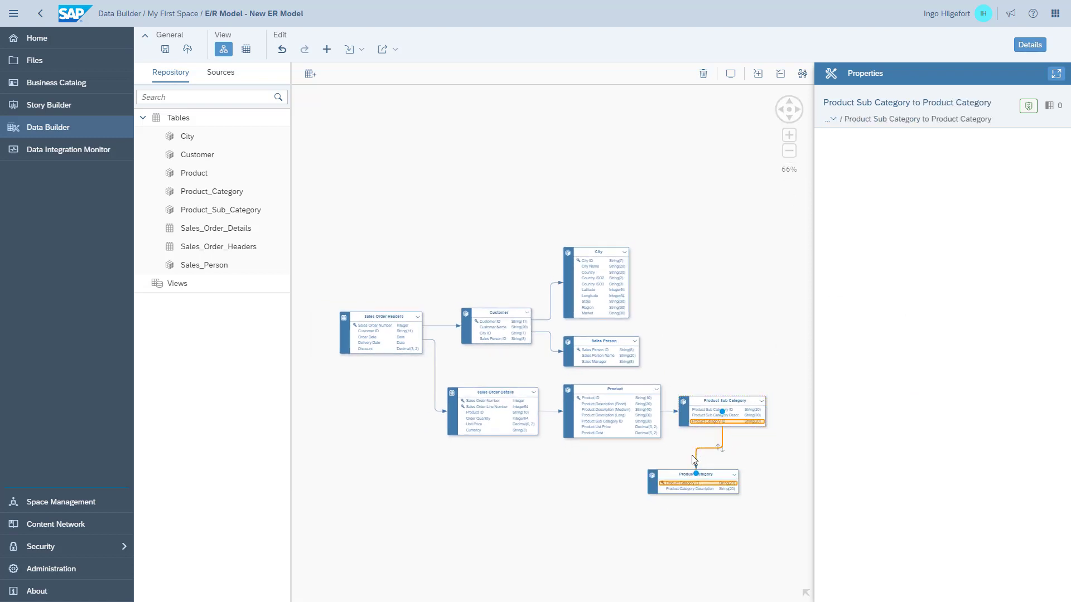
left_click(803, 75)
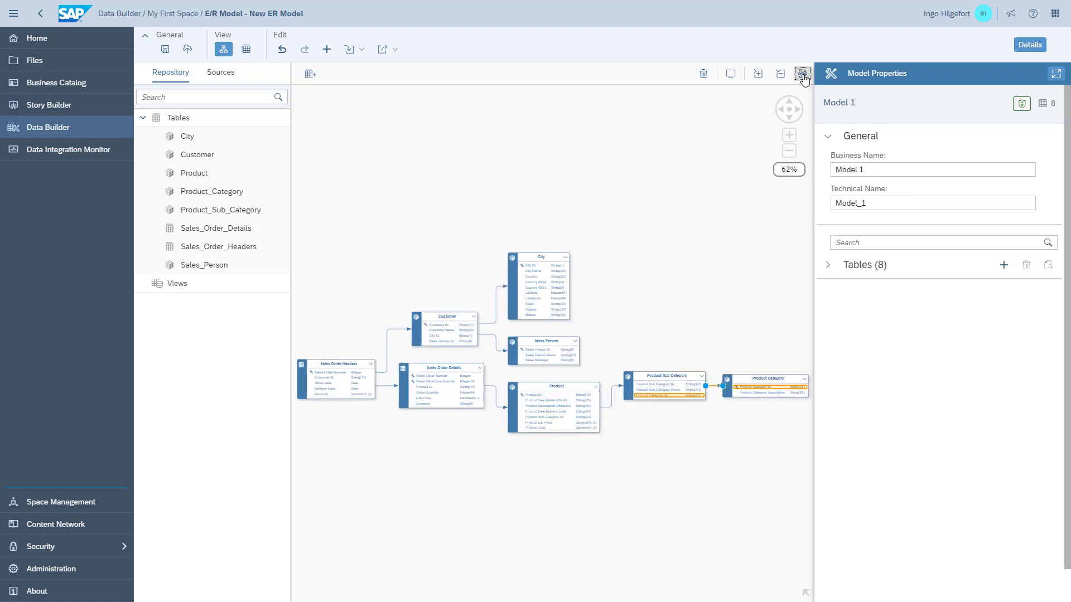
Review the Customer, City, Sales Person, Product, Product Sub Category and Product Category tables in the diagram, then clear the selection
left_click(441, 322)
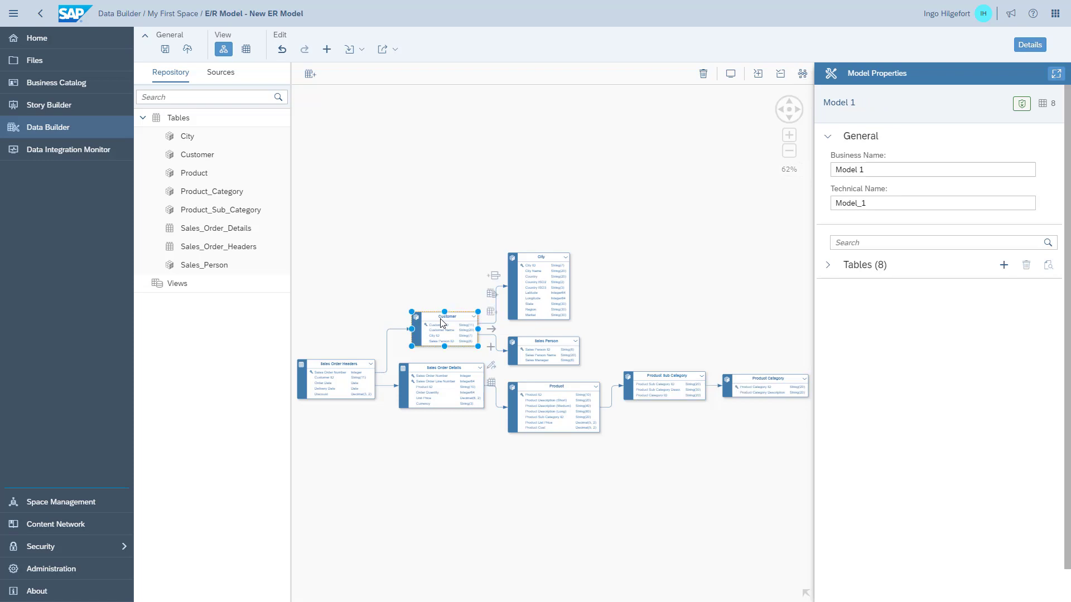
left_click(539, 259)
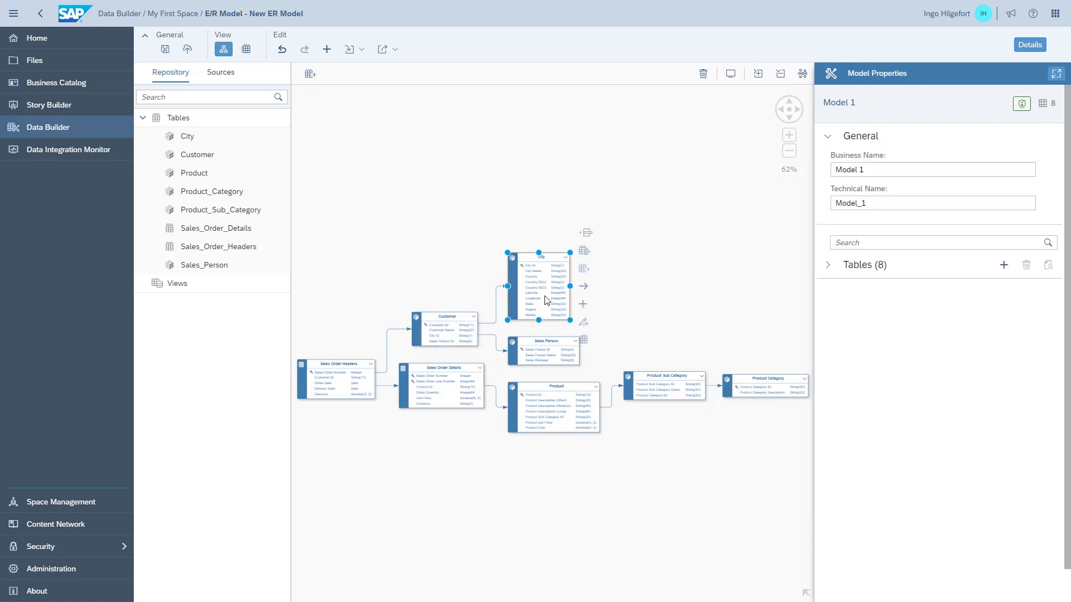
left_click(556, 262)
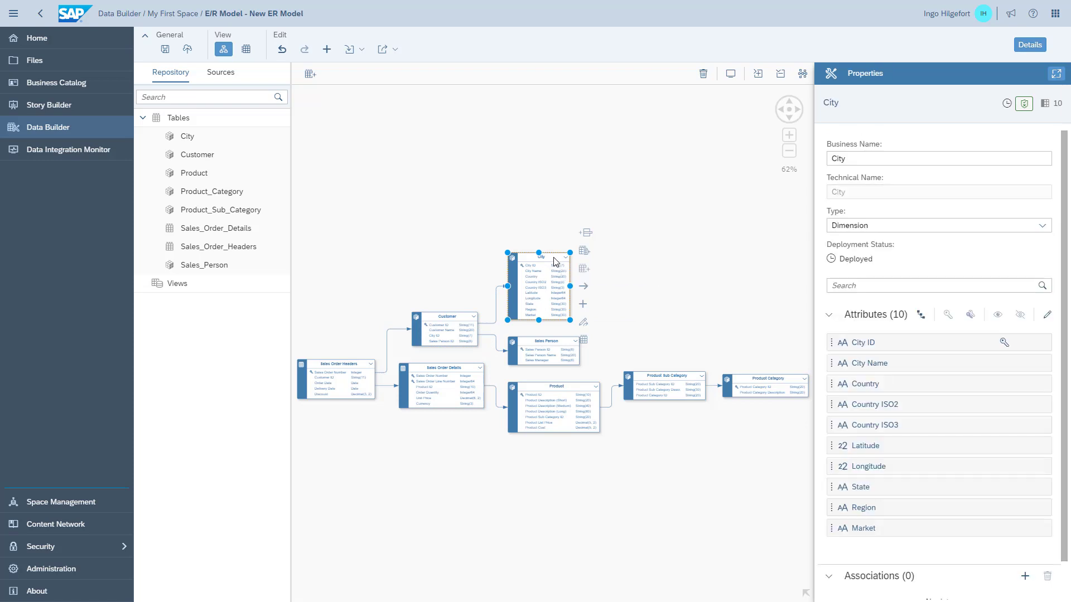
left_click(554, 346)
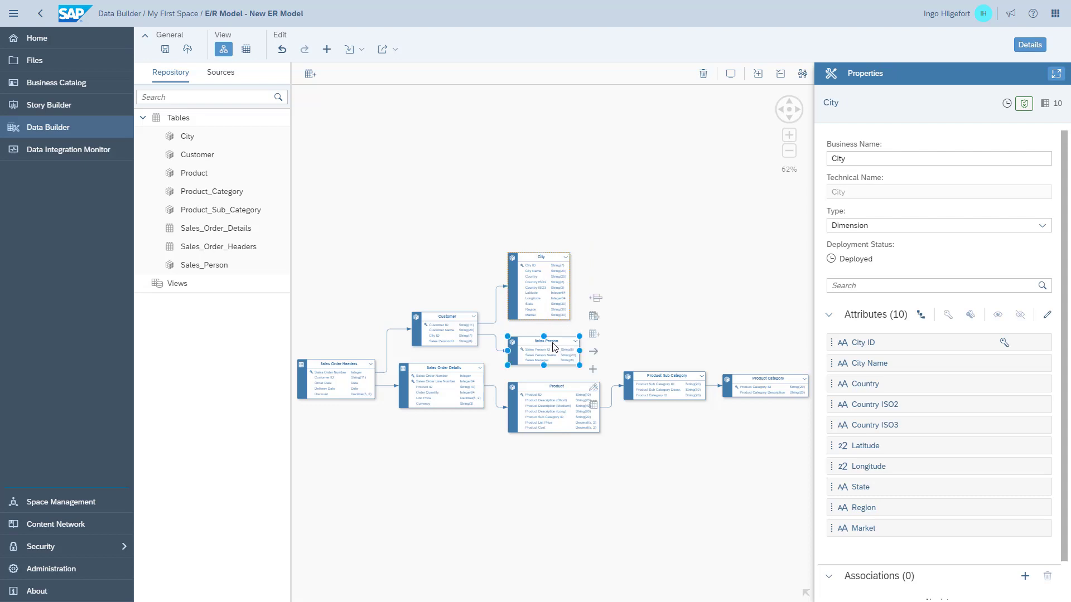
left_click(552, 390)
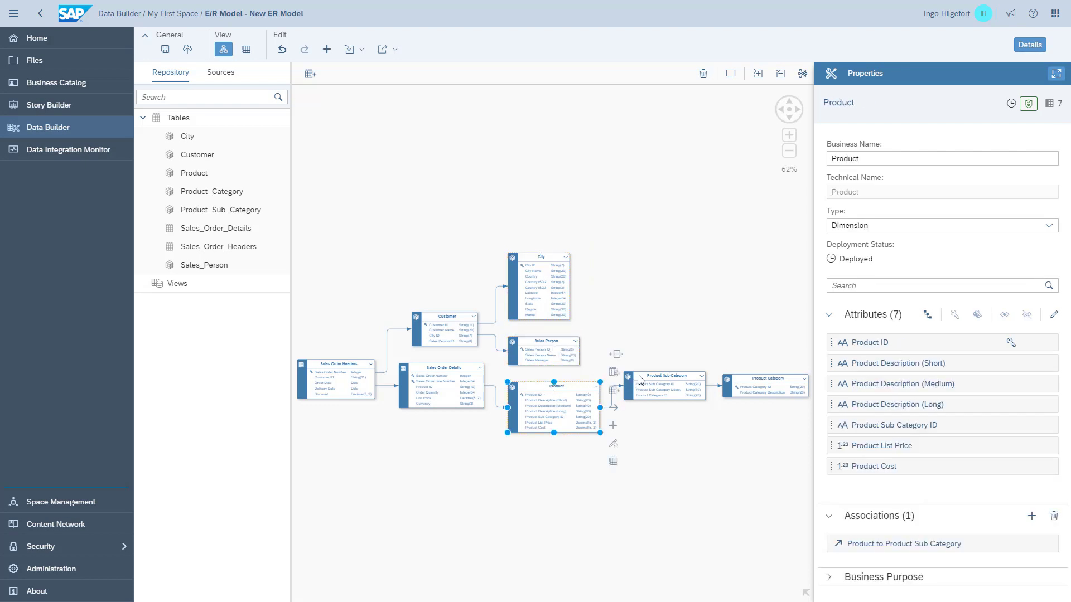
left_click(678, 382)
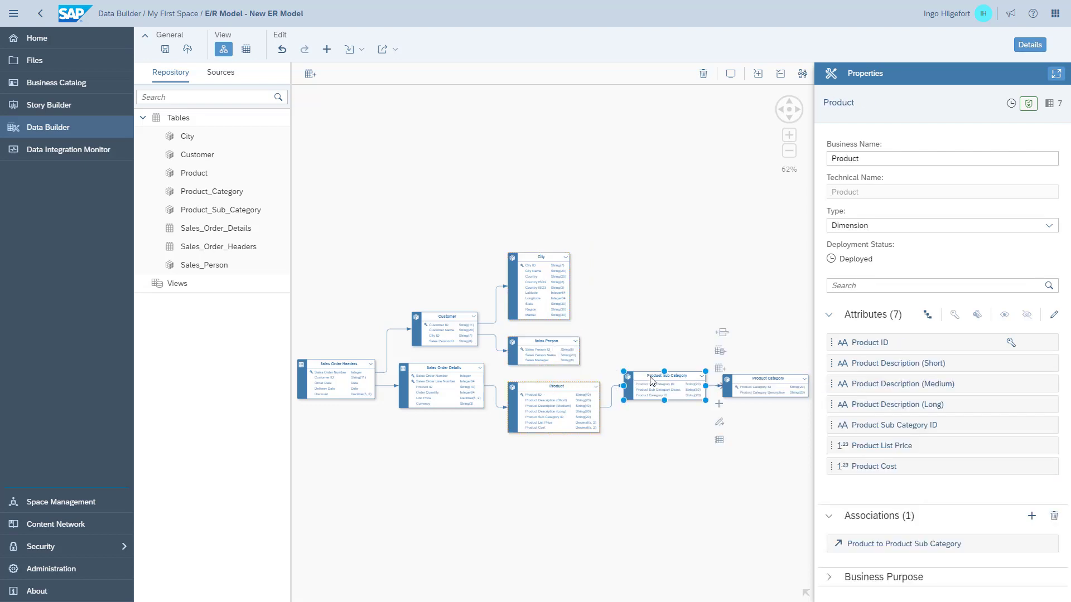
left_click(757, 384)
left_click(382, 241)
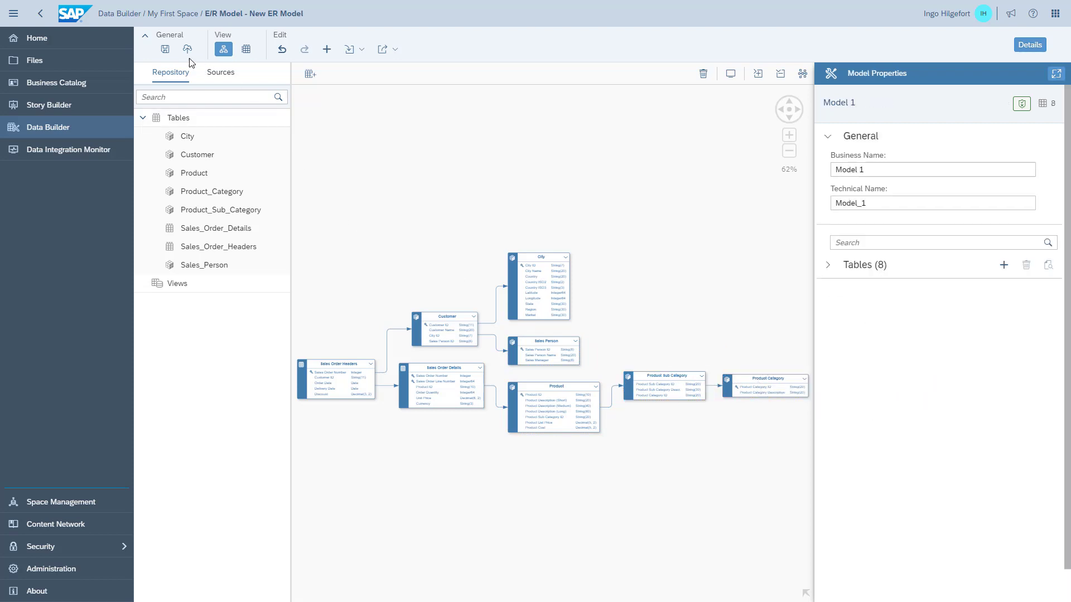
Start saving the model and set its business name to Sales Model Entity Relationship
left_click(165, 50)
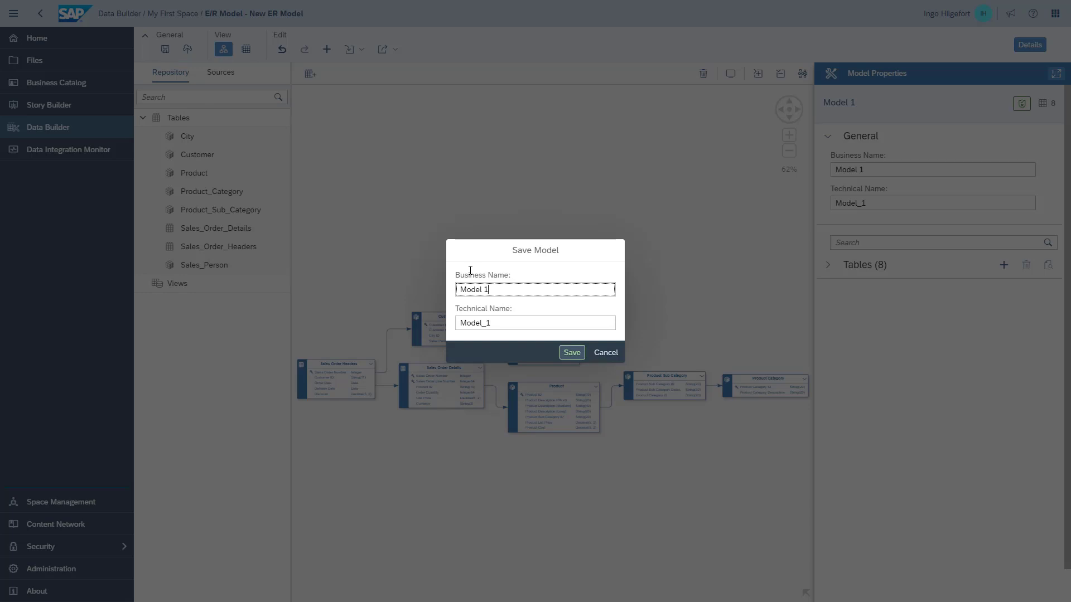
key("ctrl+a")
type("Sales Model ")
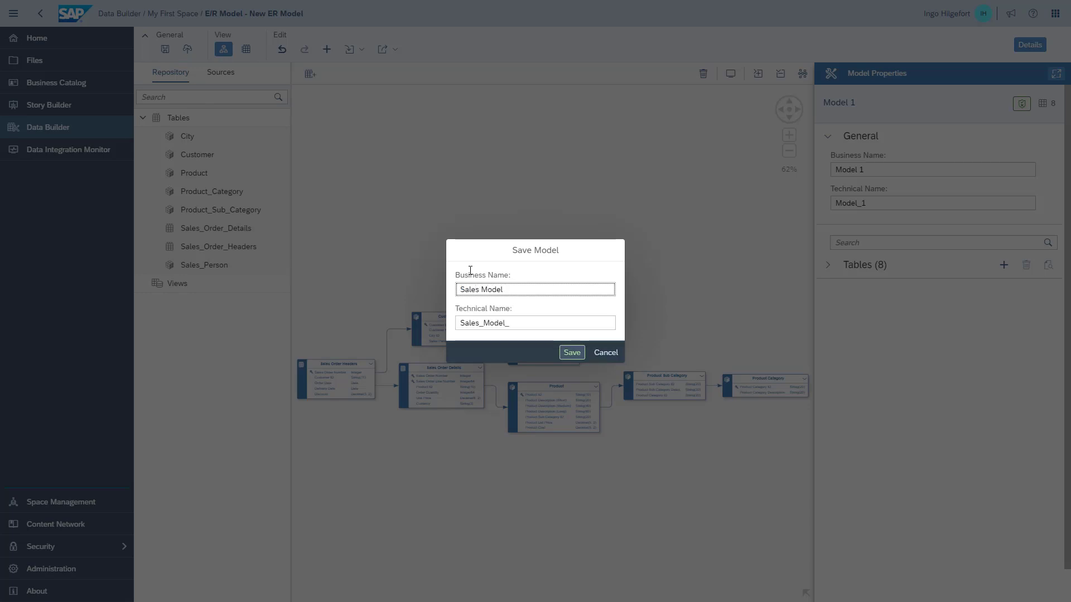
type("Entity Rel")
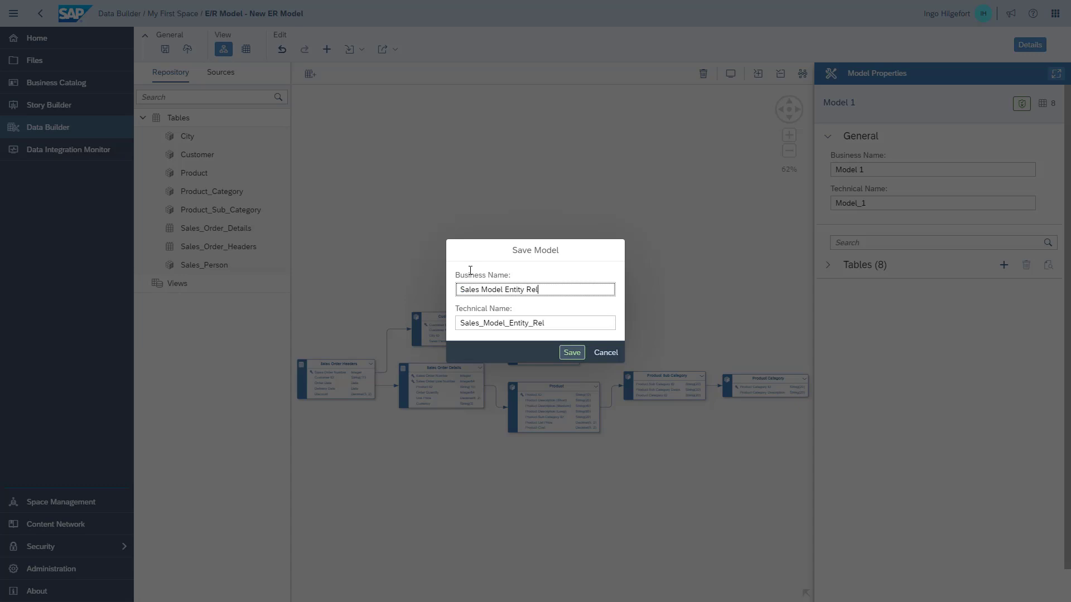
type("ations")
type("hop")
key("BackSpace")
key("BackSpace")
type("i")
Save the model with the technical name Sales_Model_ER and deploy it
left_click_drag(514, 325, 584, 329)
type("R")
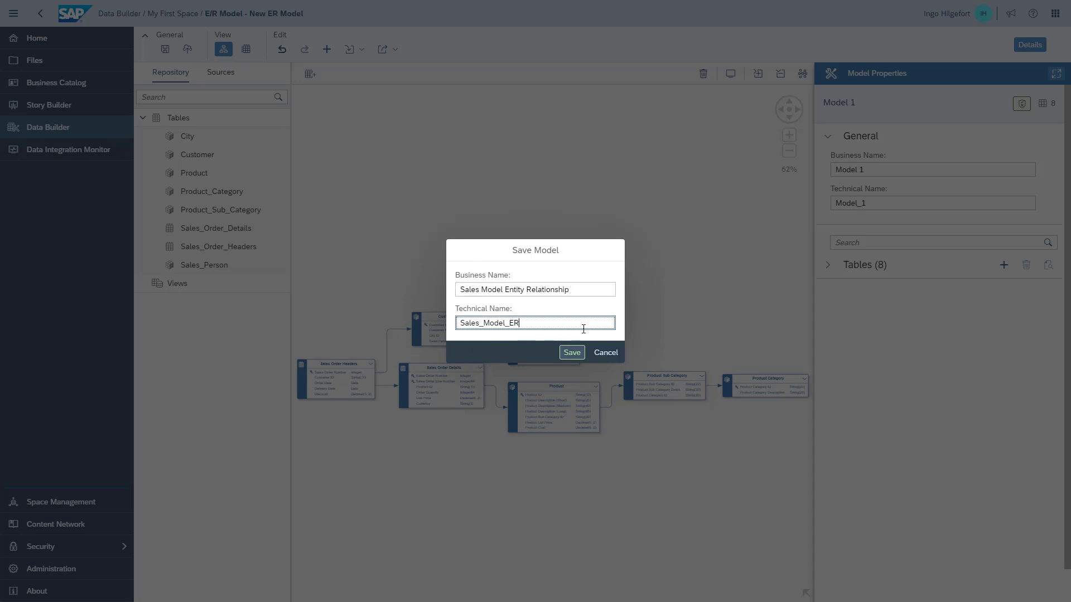
left_click(572, 352)
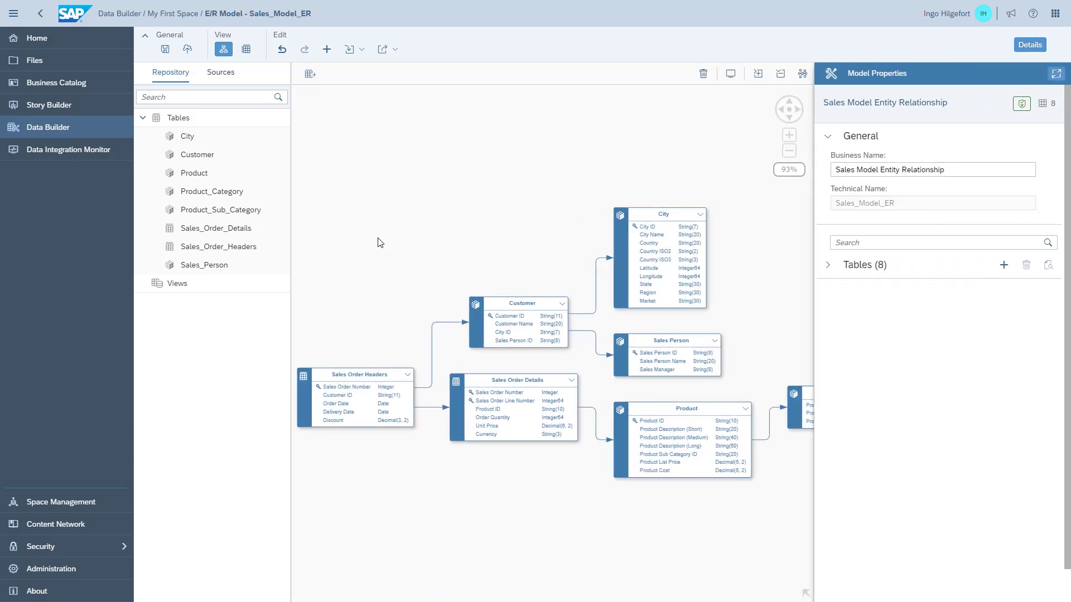
left_click(183, 50)
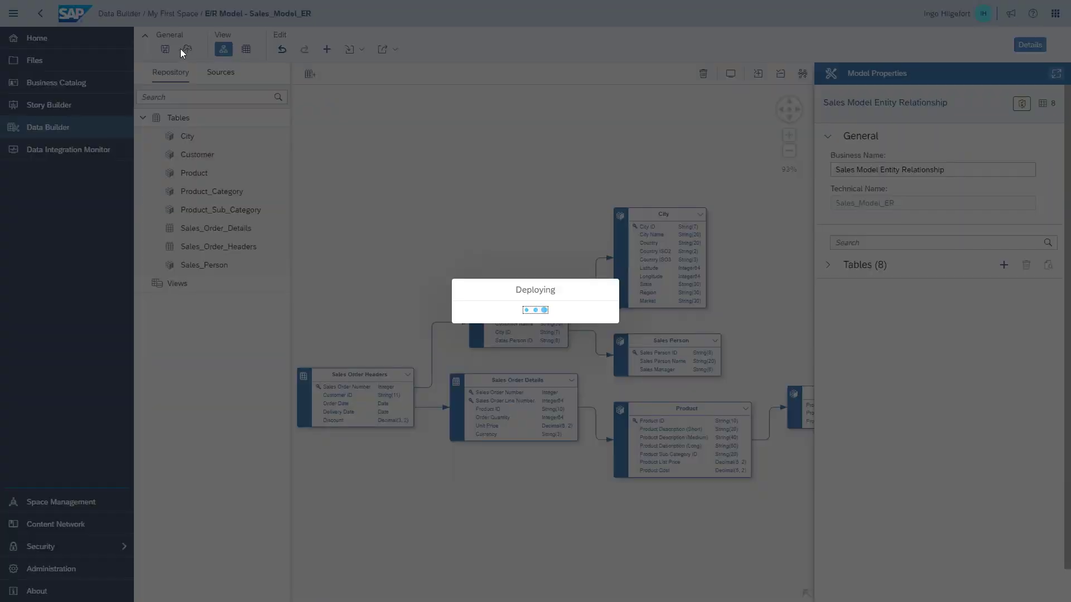